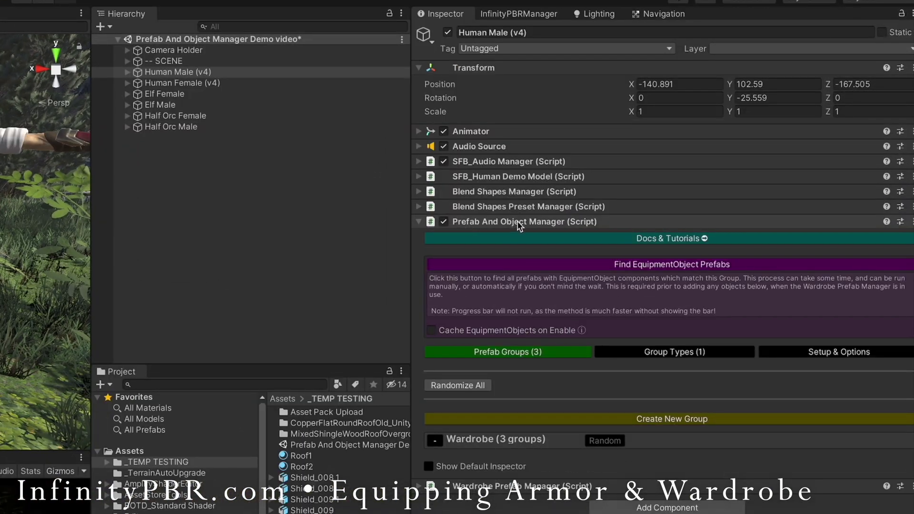
Show the three Wardrobe armor groups, try Half-Orc Armor, then switch back to Human Armor
left_click(420, 487)
left_click(419, 487)
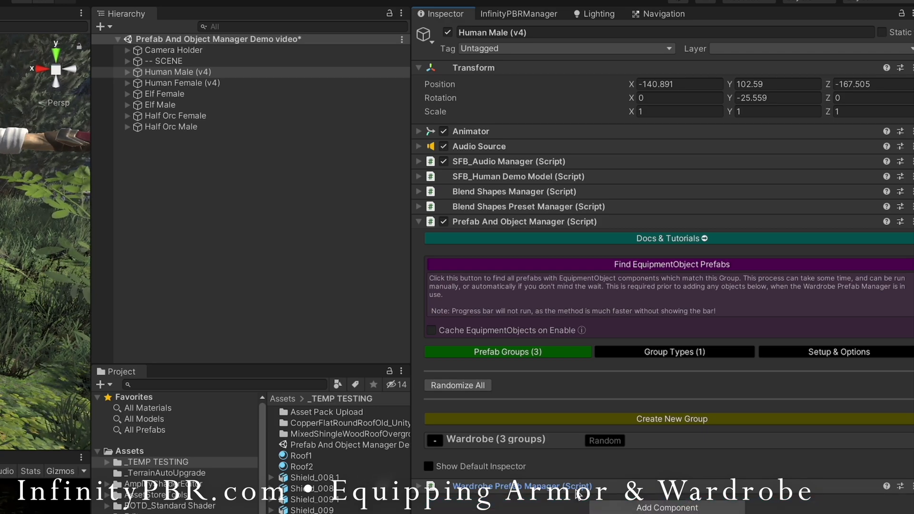
left_click(434, 440)
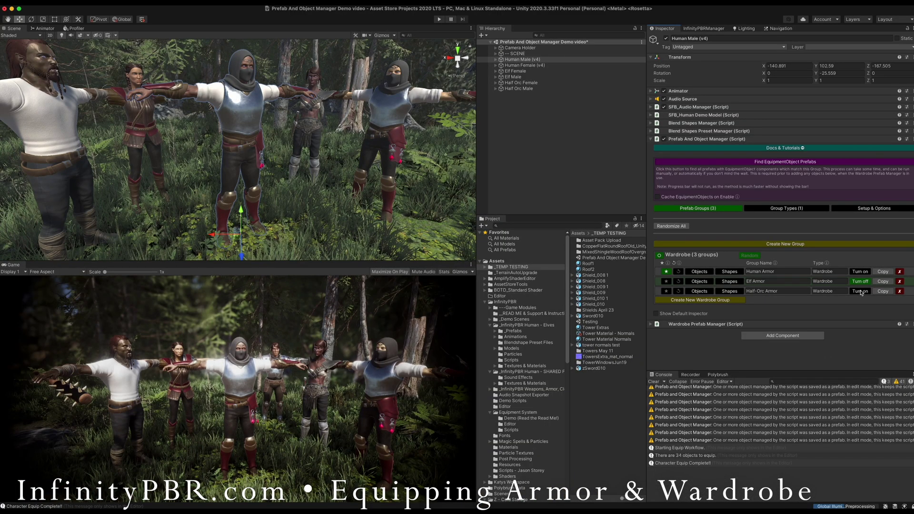
left_click(860, 292)
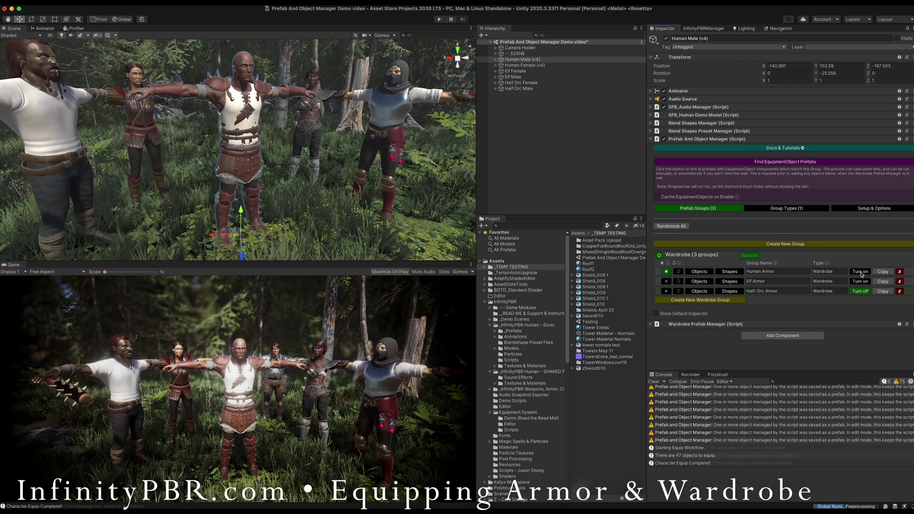
left_click(861, 272)
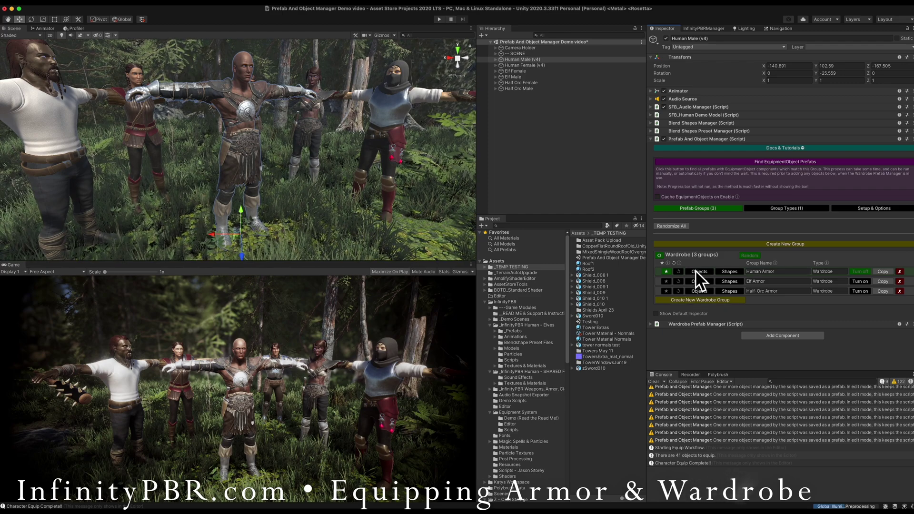
In Human Armor's object list, try Barbute, delete its row, and exclude a belt piece
left_click(700, 272)
scroll(723, 280, "down", 3)
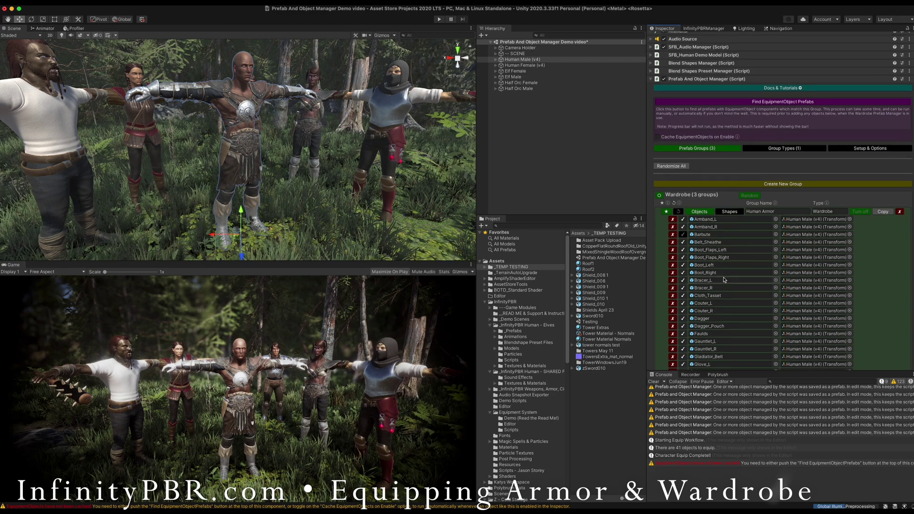
scroll(724, 280, "down", 3)
scroll(724, 279, "down", 3)
scroll(724, 283, "down", 2)
scroll(723, 284, "up", 3)
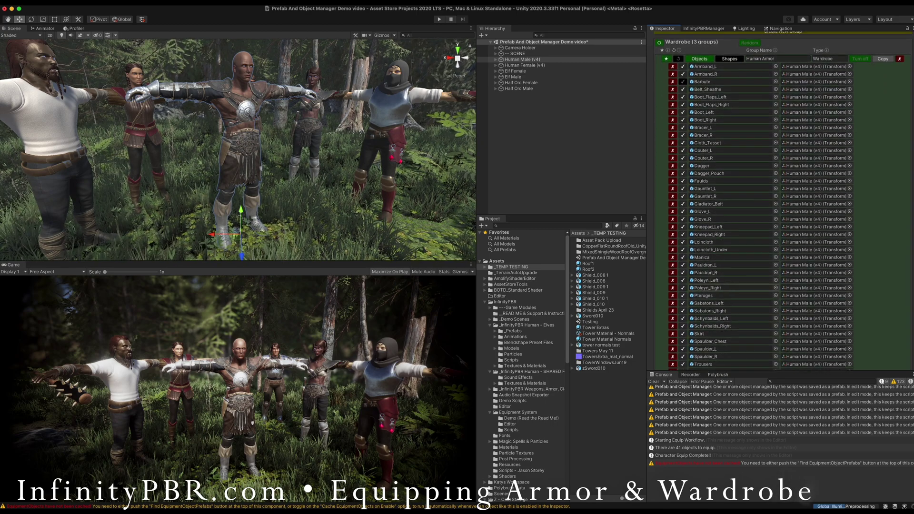
scroll(723, 285, "up", 3)
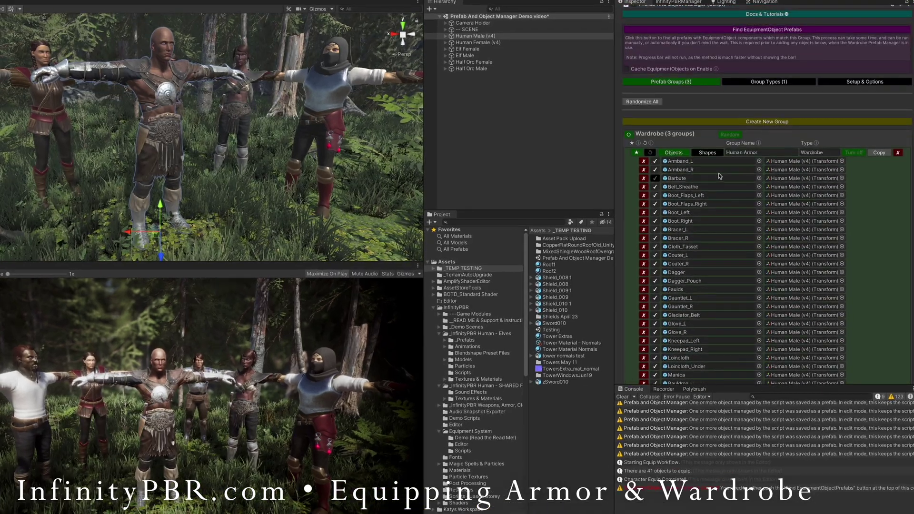
left_click(656, 179)
left_click(657, 179)
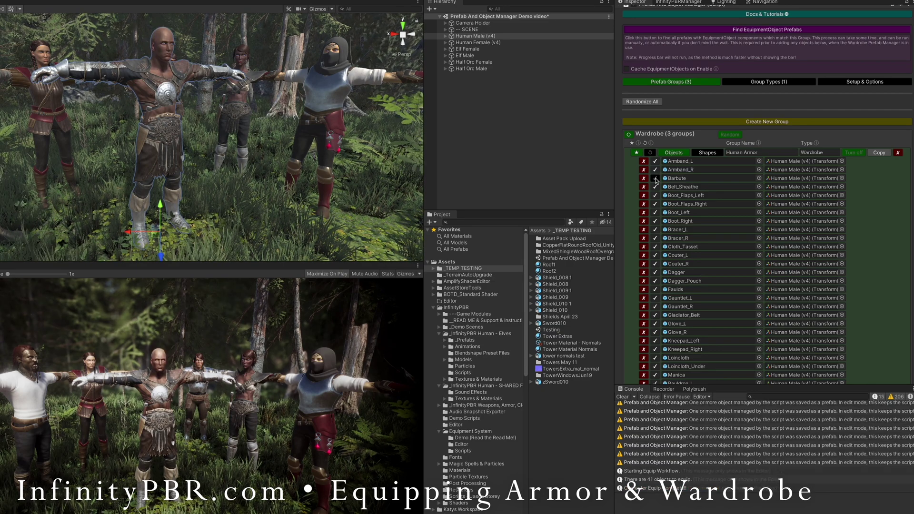
scroll(656, 179, "up", 1)
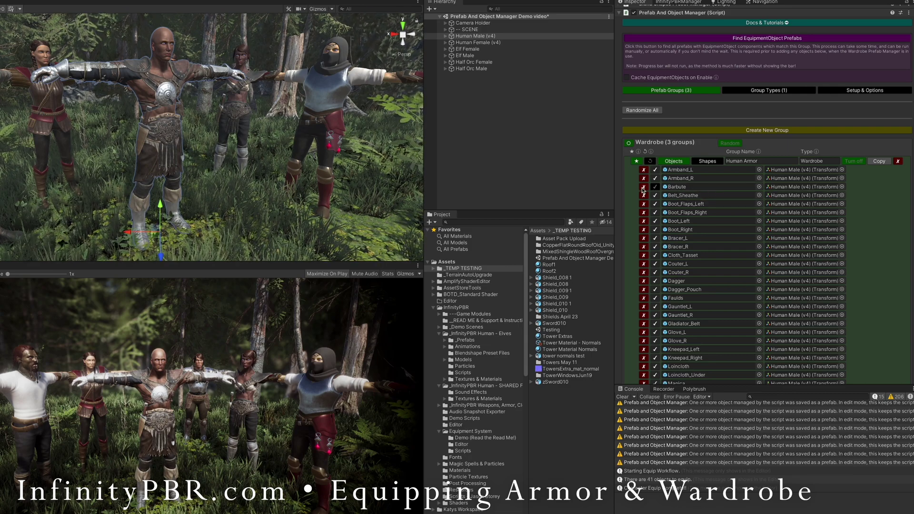
left_click(644, 187)
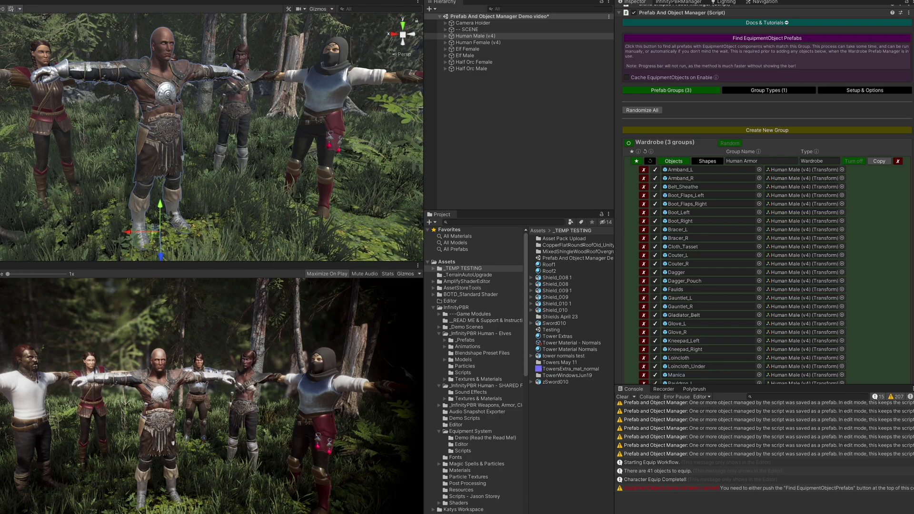
scroll(656, 177, "down", 2)
scroll(657, 190, "down", 3)
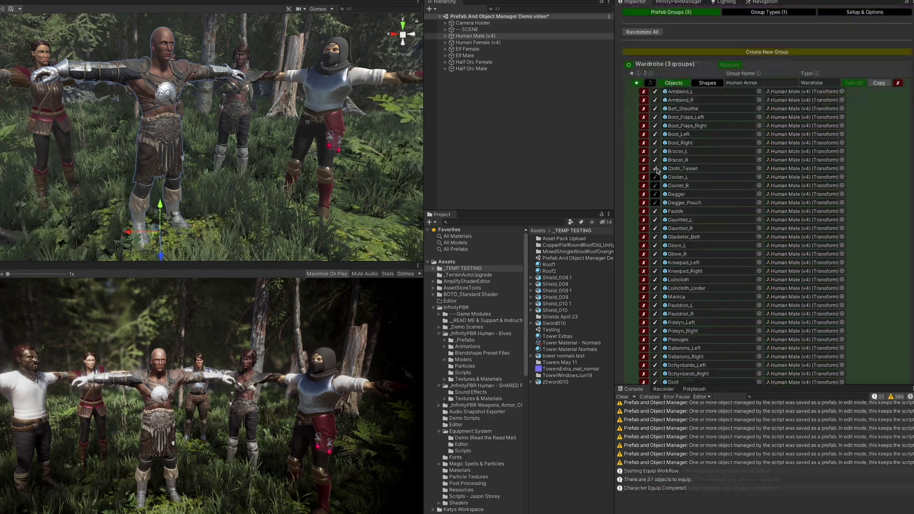
scroll(658, 189, "down", 5)
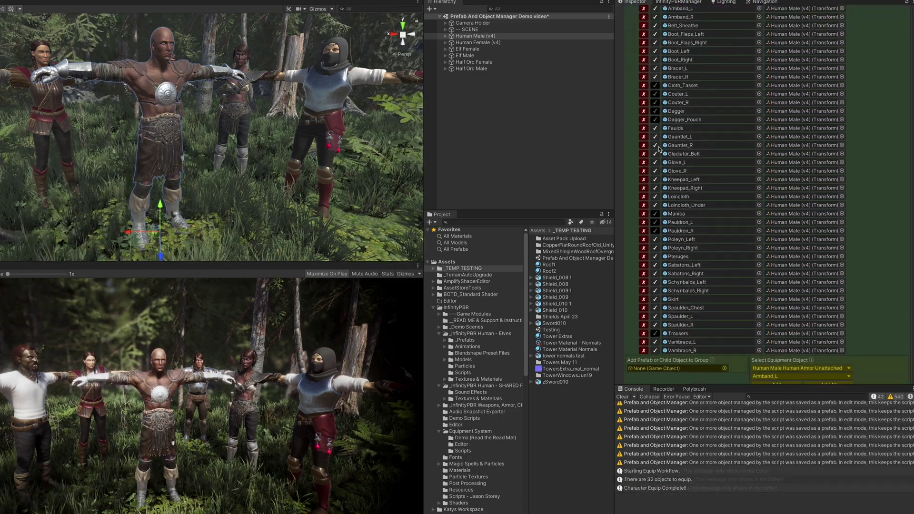
scroll(656, 213, "up", 1)
left_click(655, 165)
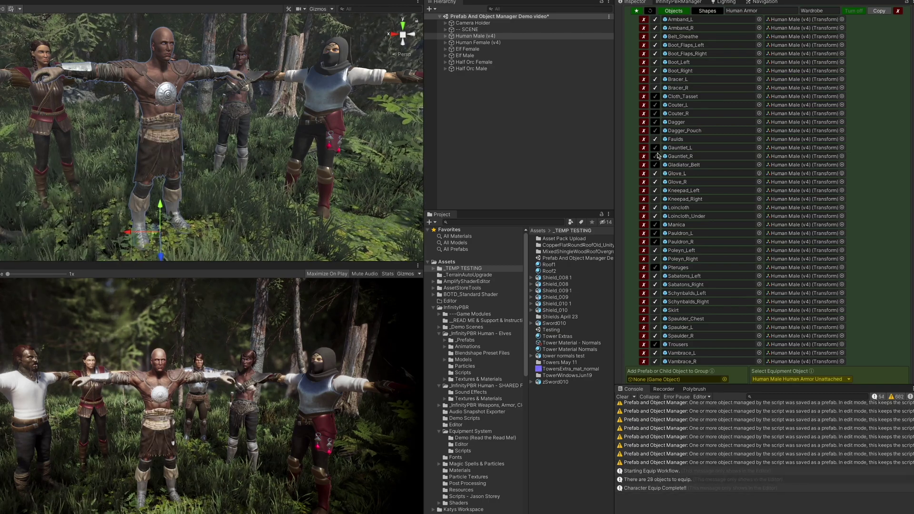
scroll(655, 143, "up", 3)
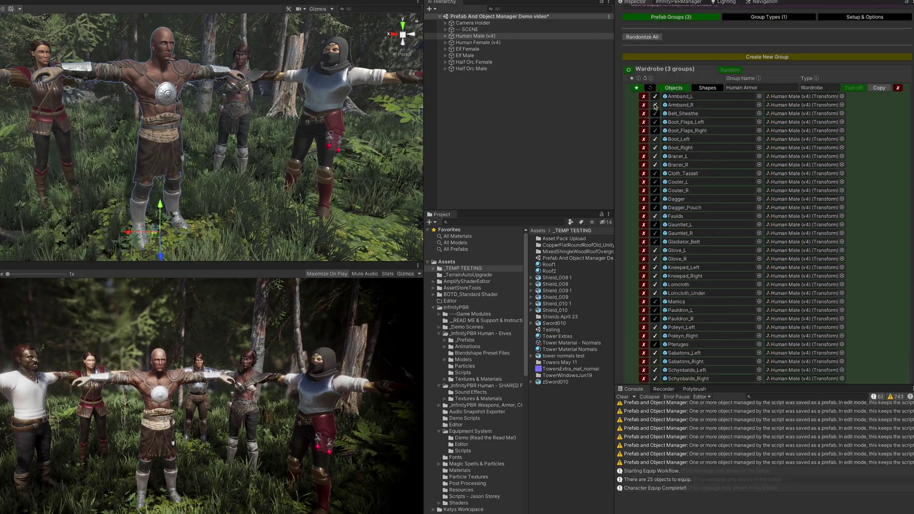
scroll(655, 215, "down", 5)
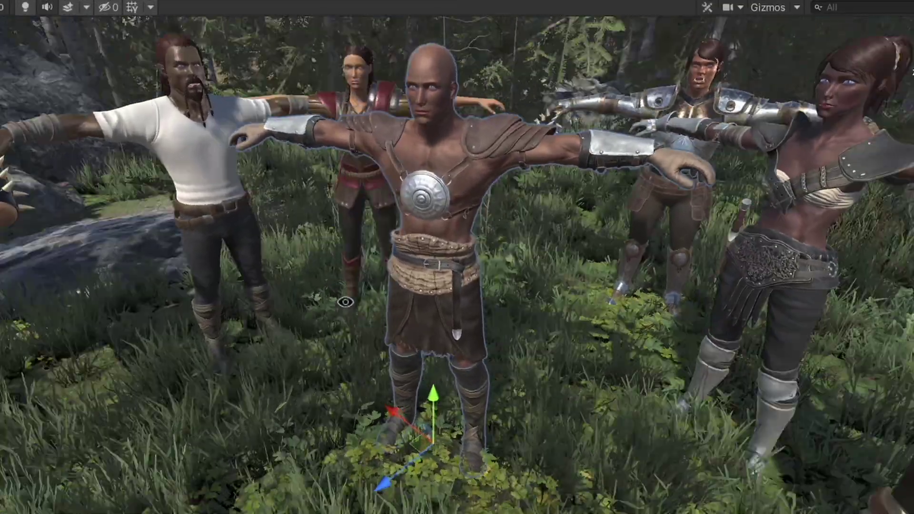
right_click_drag(345, 302, 481, 232)
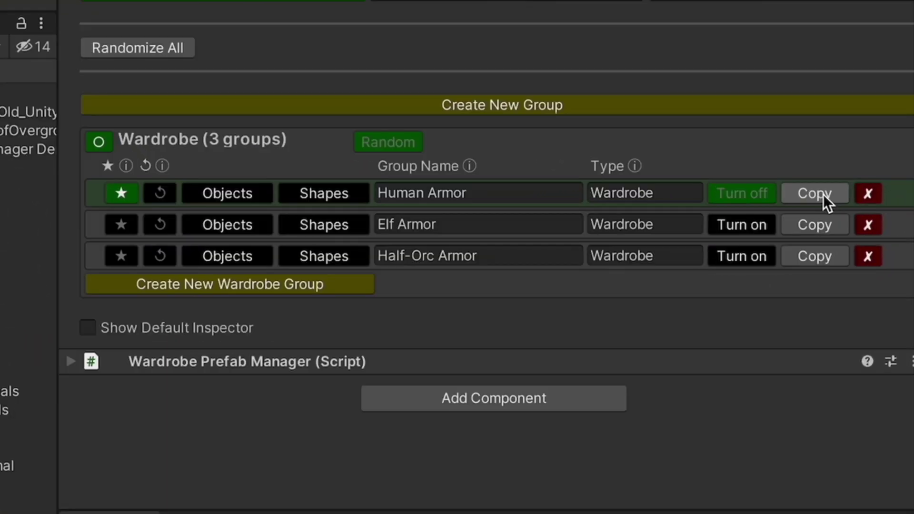
Rename the copied armor group to Human Armor 2
left_click(822, 195)
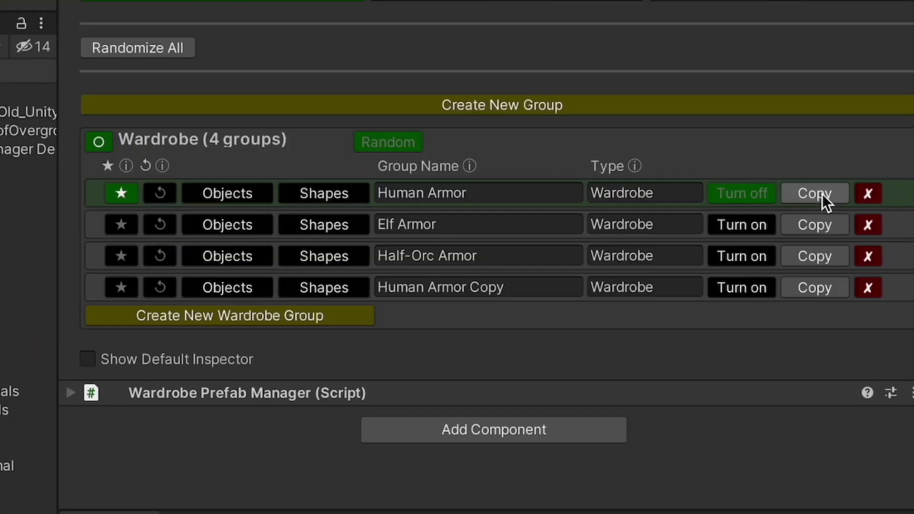
left_click(486, 287)
double_click(482, 287)
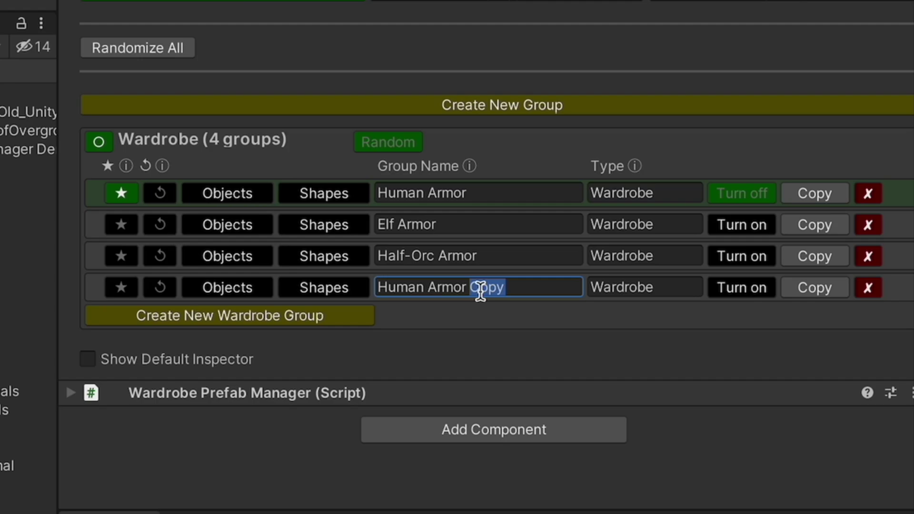
type("2")
Add leg armor to Human Armor 2 and change which leg pieces it uses
left_click(214, 286)
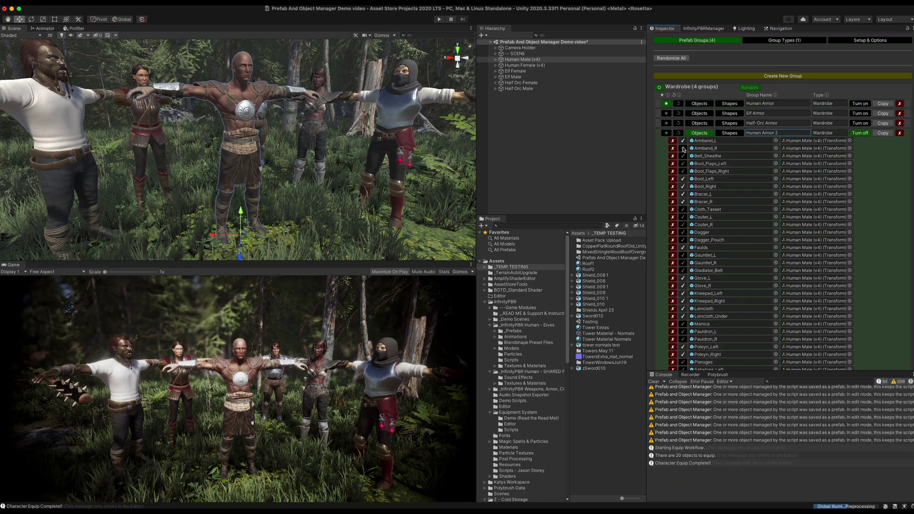
scroll(682, 147, "down", 8)
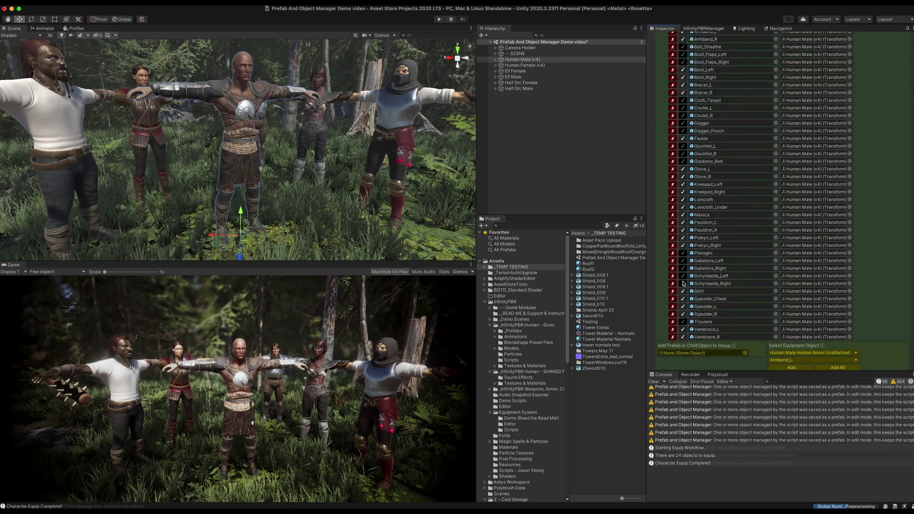
left_click(683, 283)
left_click(684, 299)
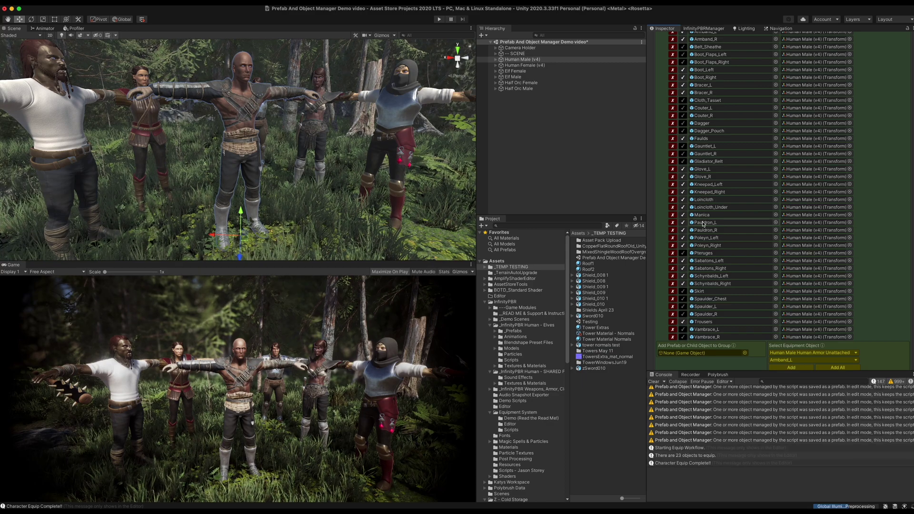
scroll(683, 305, "up", 5)
scroll(683, 306, "up", 4)
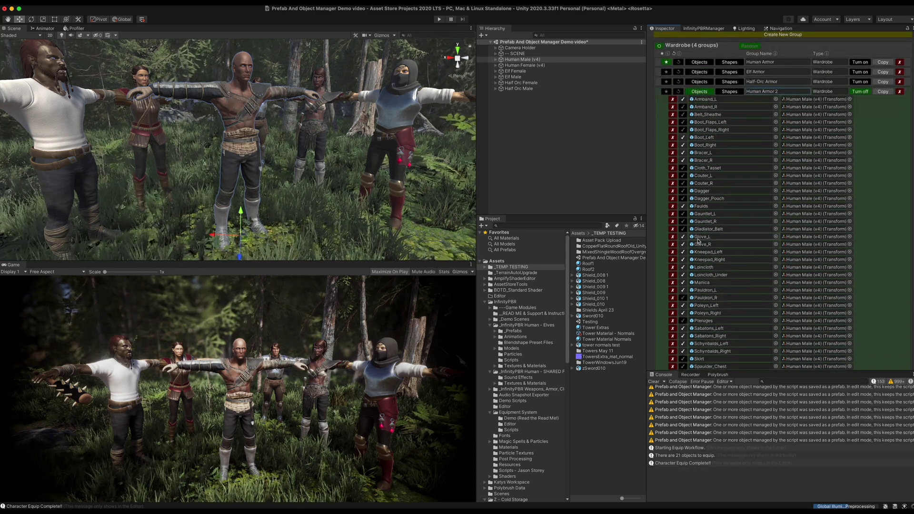
scroll(683, 214, "down", 3)
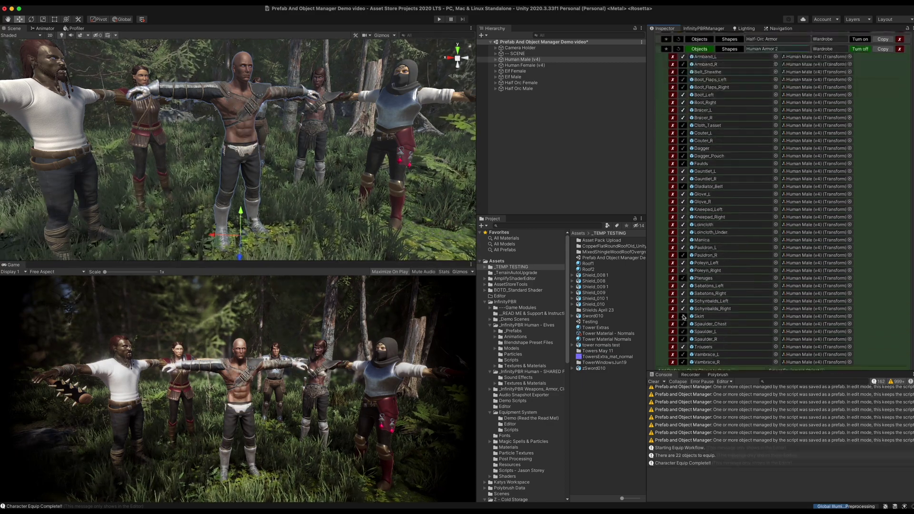
scroll(683, 165, "down", 2)
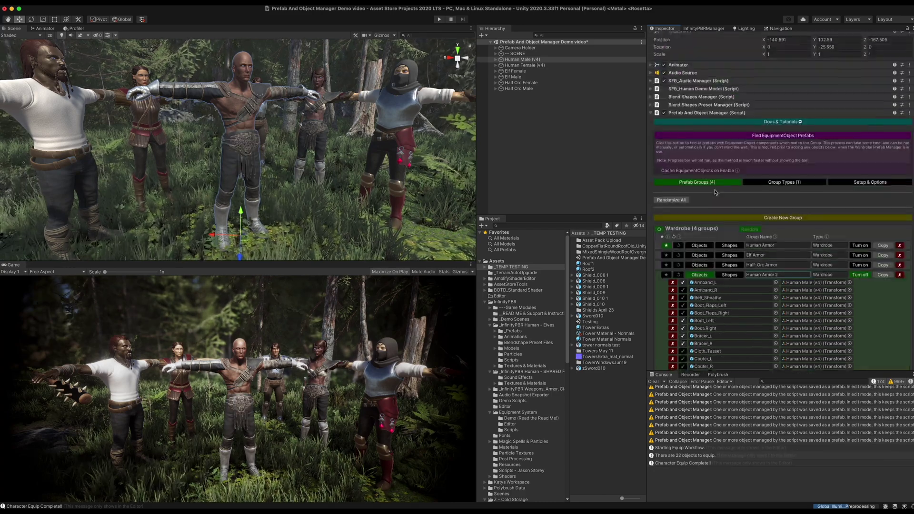
Compare Human Armor 2 with Human Armor, finishing with Human Armor 2 equipped
left_click(866, 301)
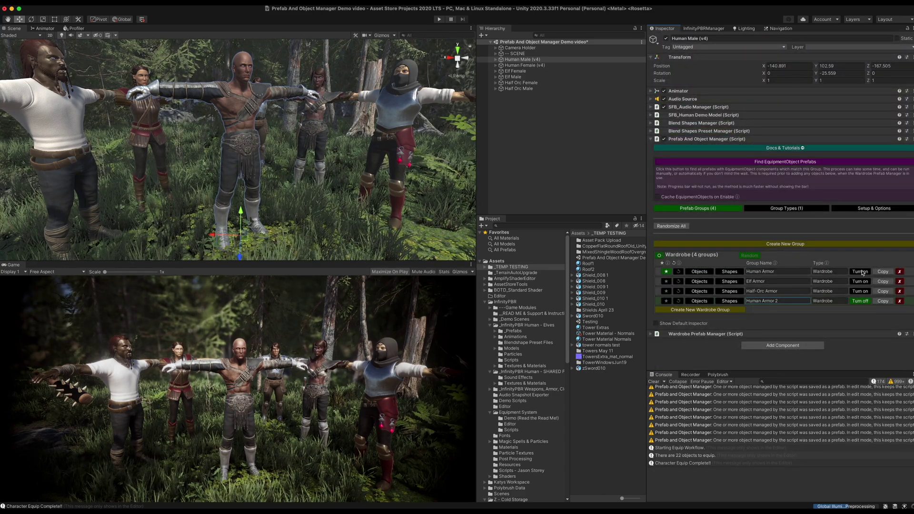
left_click(862, 272)
left_click(862, 301)
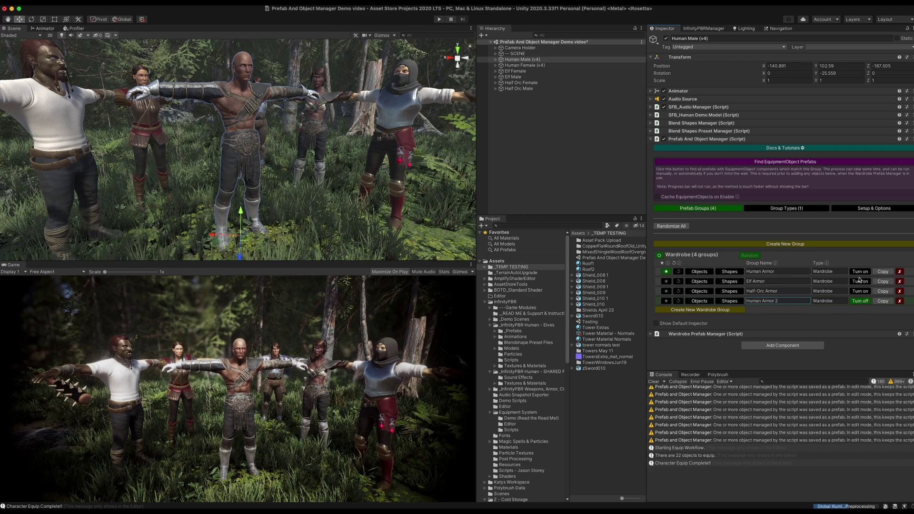
left_click(862, 273)
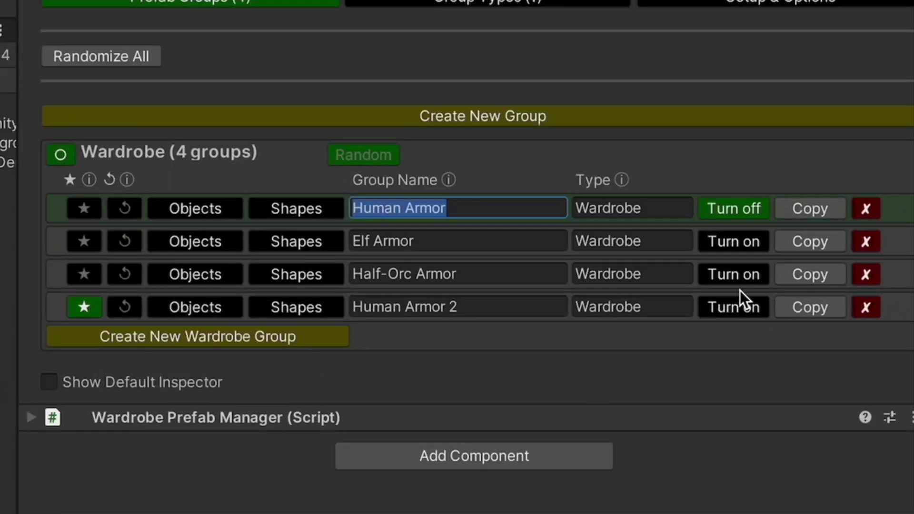
left_click(742, 213)
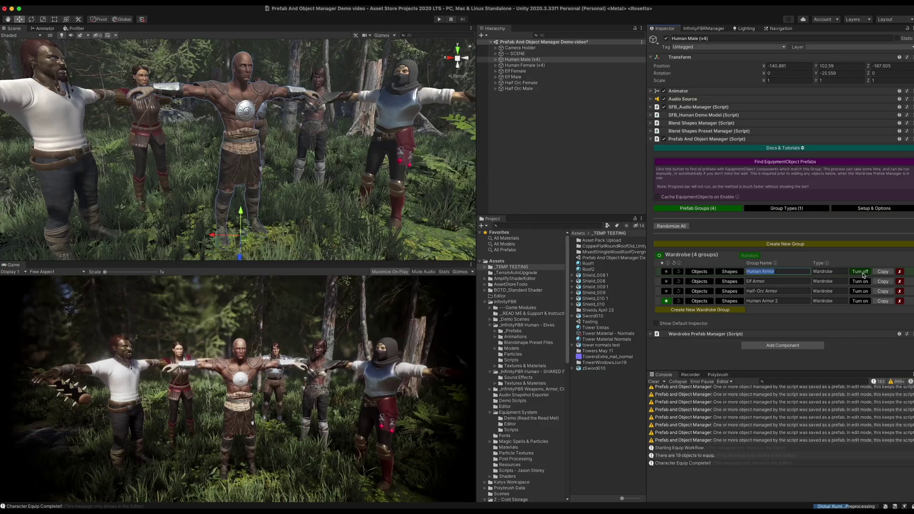
left_click(861, 300)
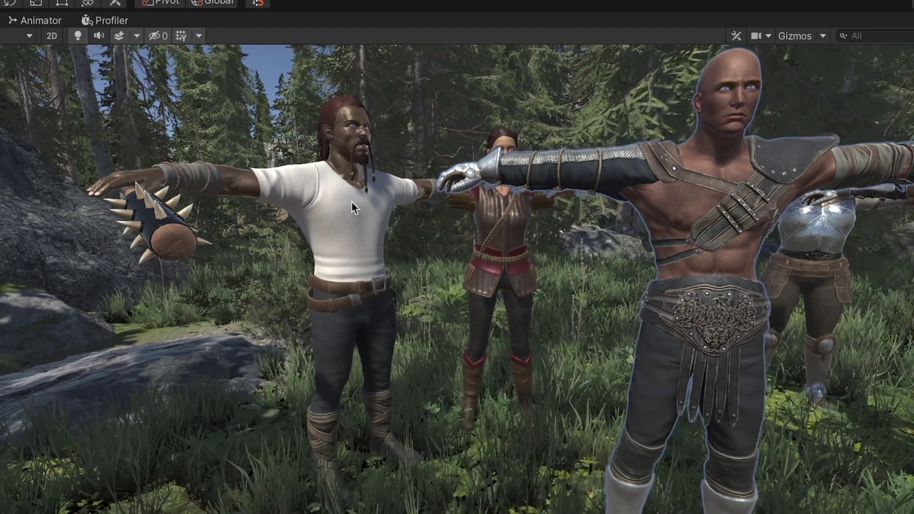
left_click_drag(352, 202, 415, 254, "alt")
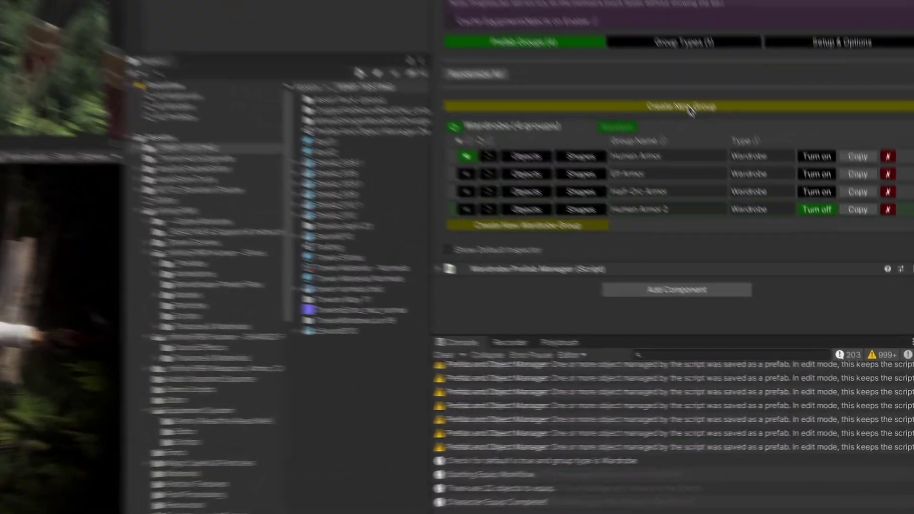
left_click(789, 244)
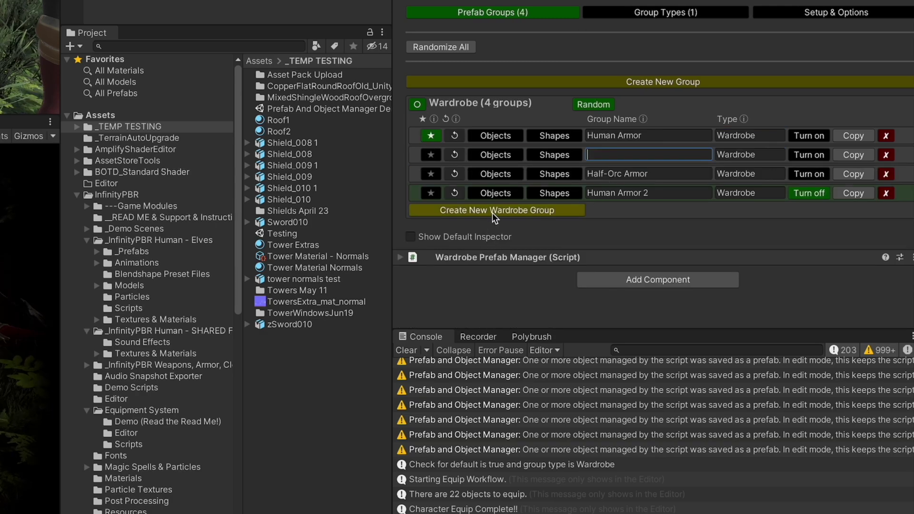
Add a fifth wardrobe group, rename it Armor 1, and show its object-adding options
left_click(456, 212)
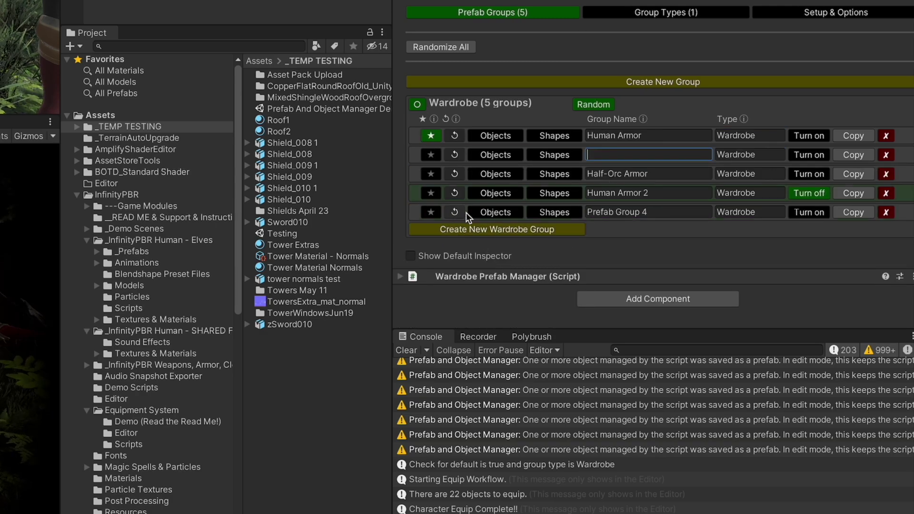
left_click(735, 211)
left_click(667, 213)
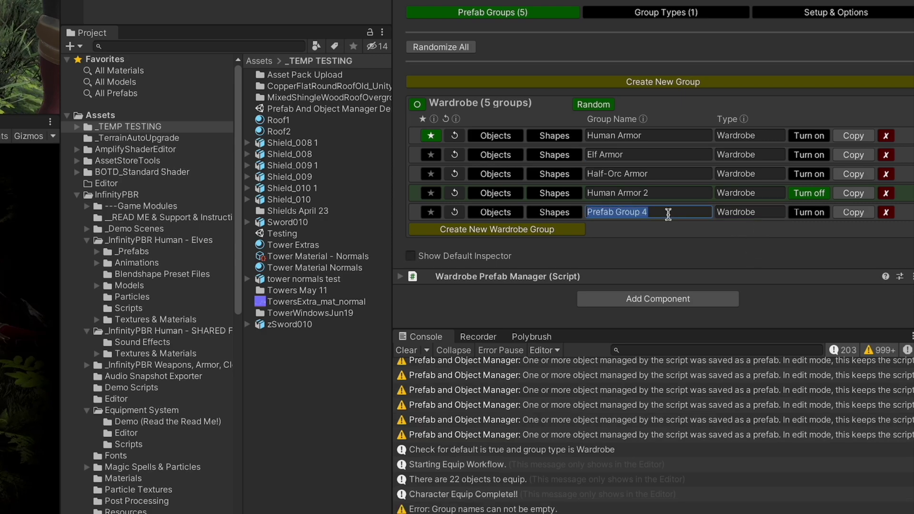
type("Armor 1")
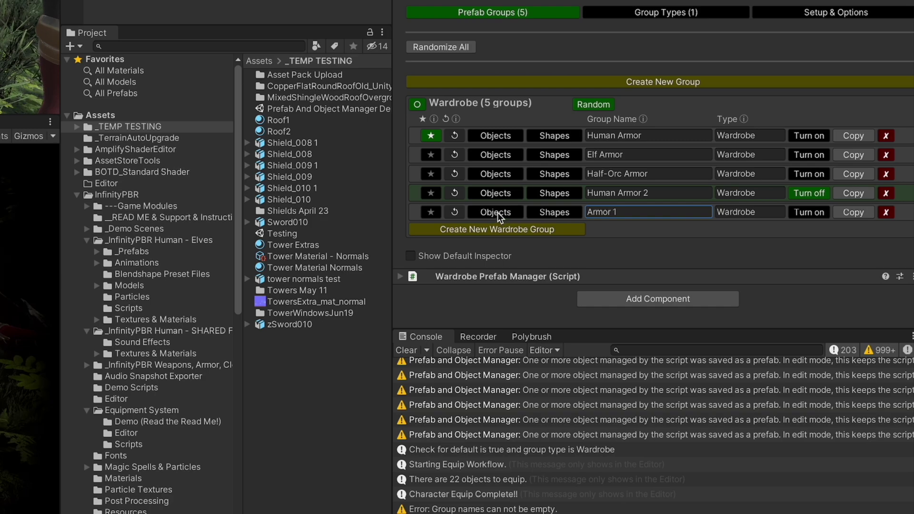
left_click(497, 212)
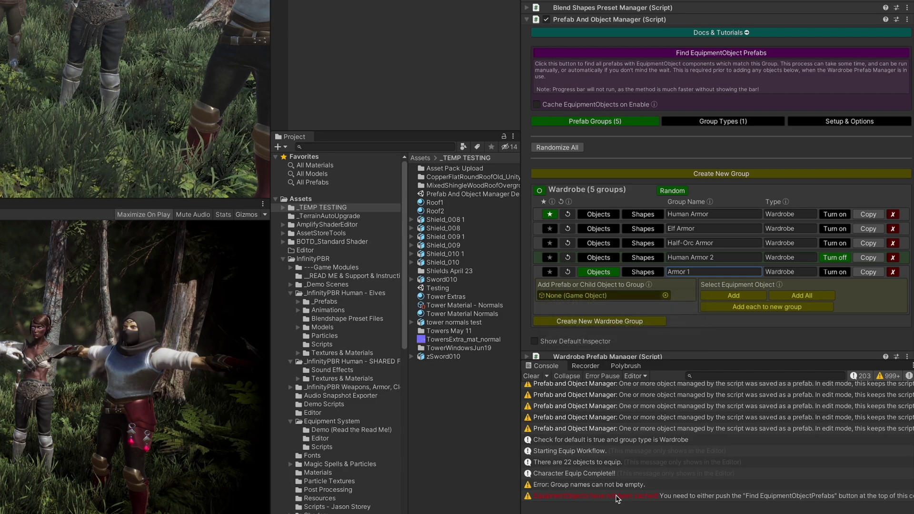
Find the project's EquipmentObject prefabs and inspect Armor1_Main and Armor1_Pauldron_L1
left_click(661, 54)
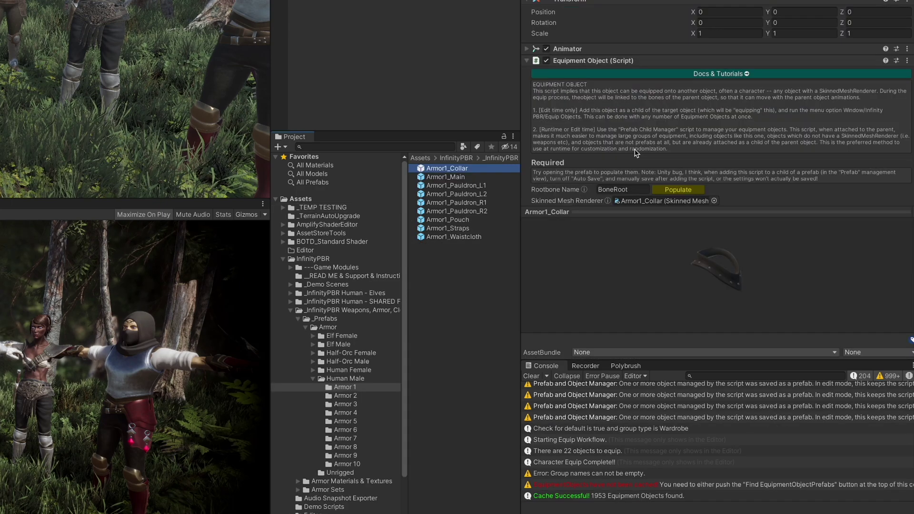
left_click(448, 177)
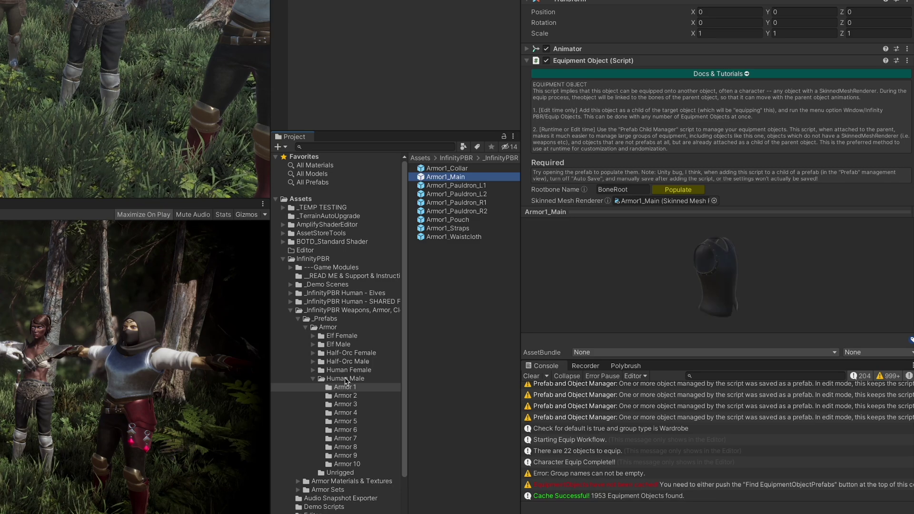
left_click(456, 186)
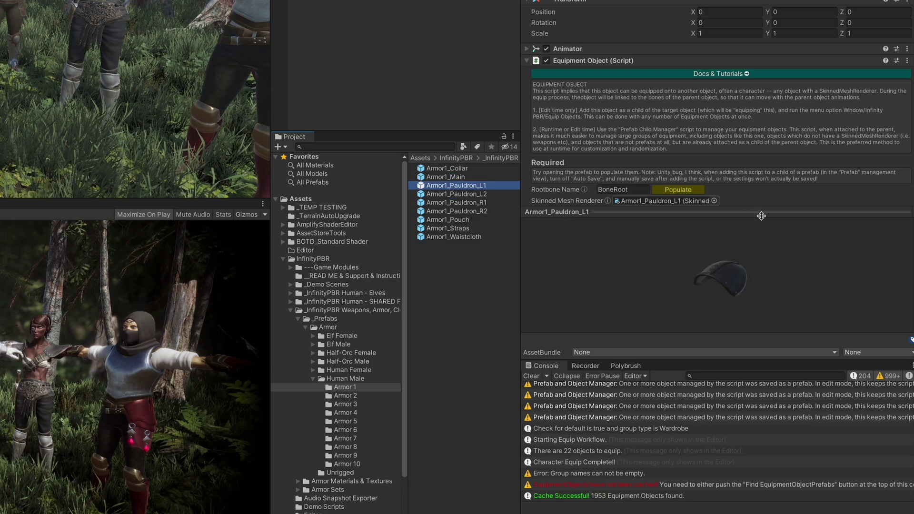
scroll(714, 142, "down", 5)
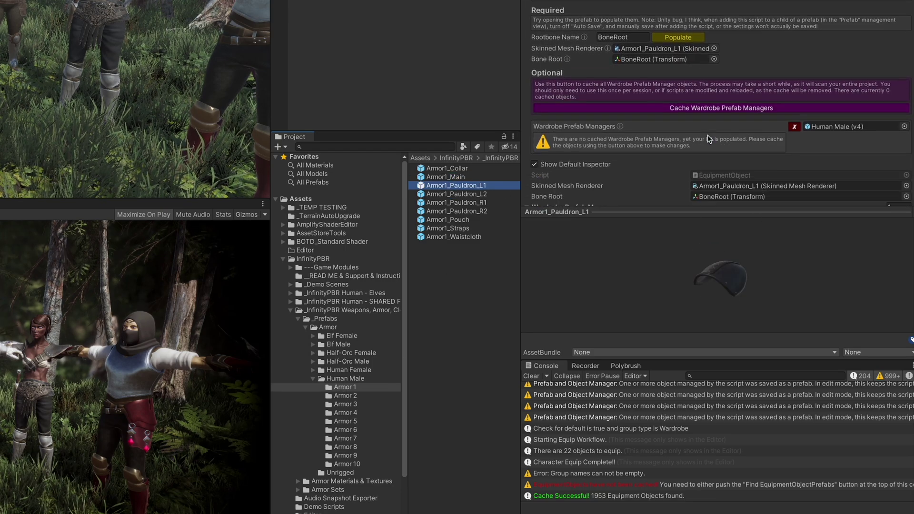
scroll(709, 139, "down", 1)
Cache the wardrobe prefab managers, hide the default inspector, and reselect Human Male
left_click(683, 89)
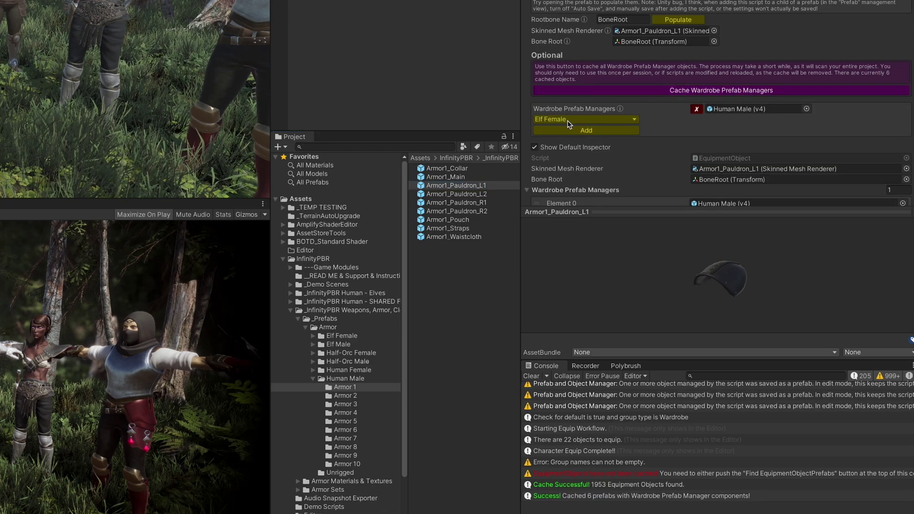
left_click(585, 120)
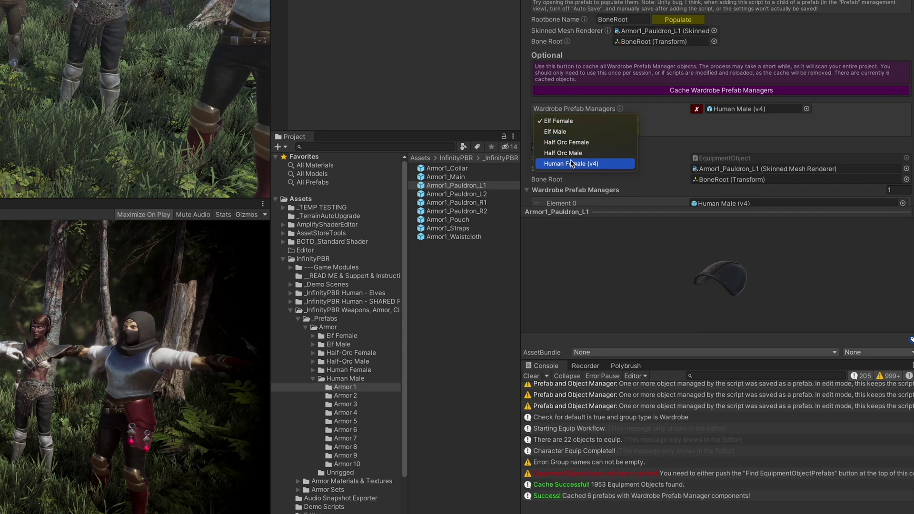
left_click(715, 121)
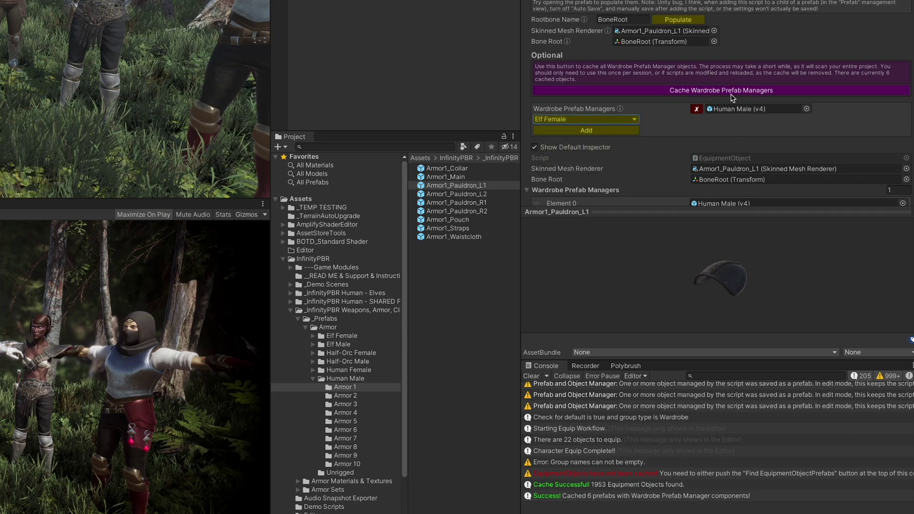
left_click(534, 147)
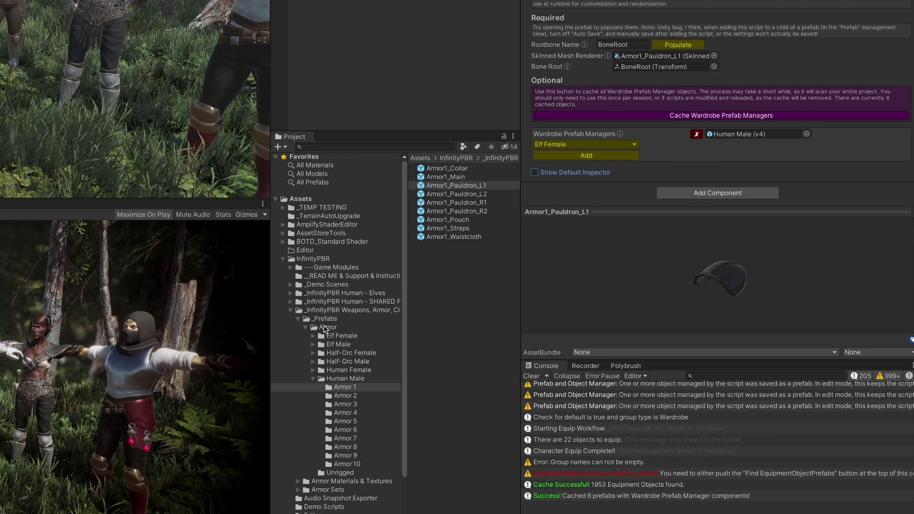
left_click(376, 75)
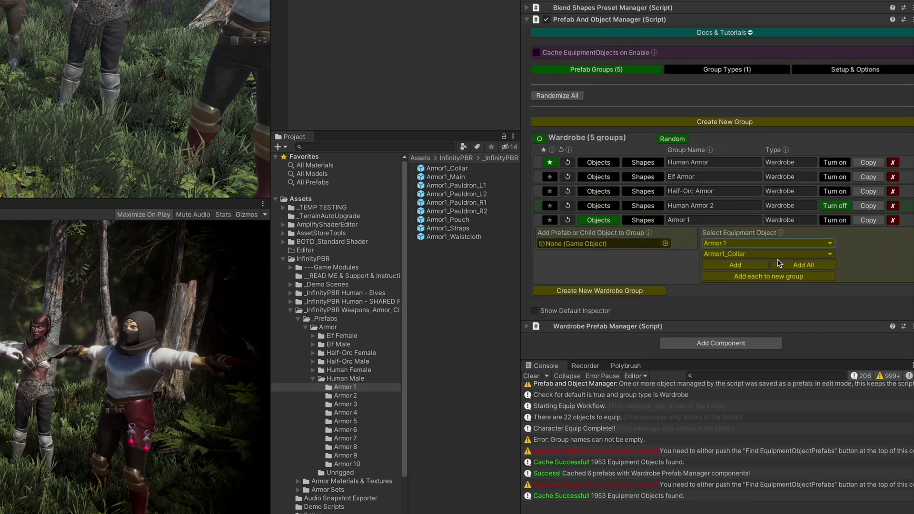
Set Armor 1 as the equipment set with Armor1_Collar as the selected piece
left_click(753, 244)
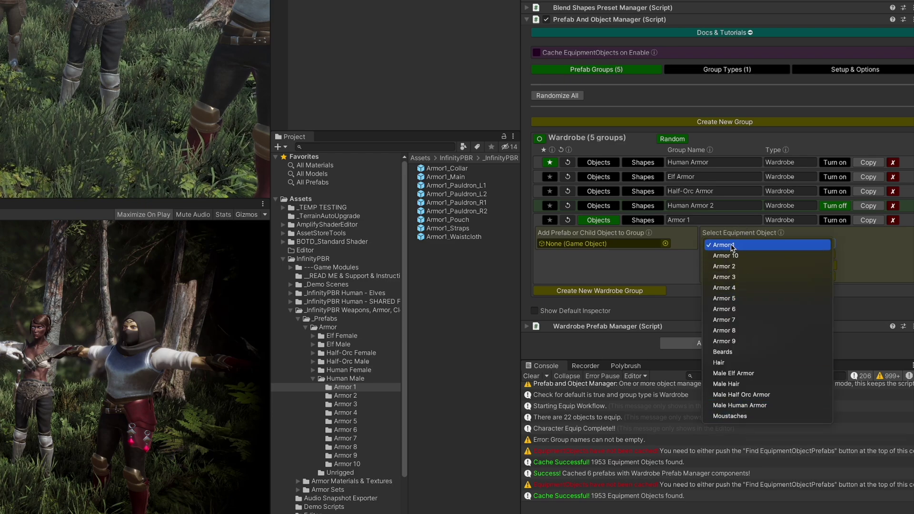
left_click(731, 246)
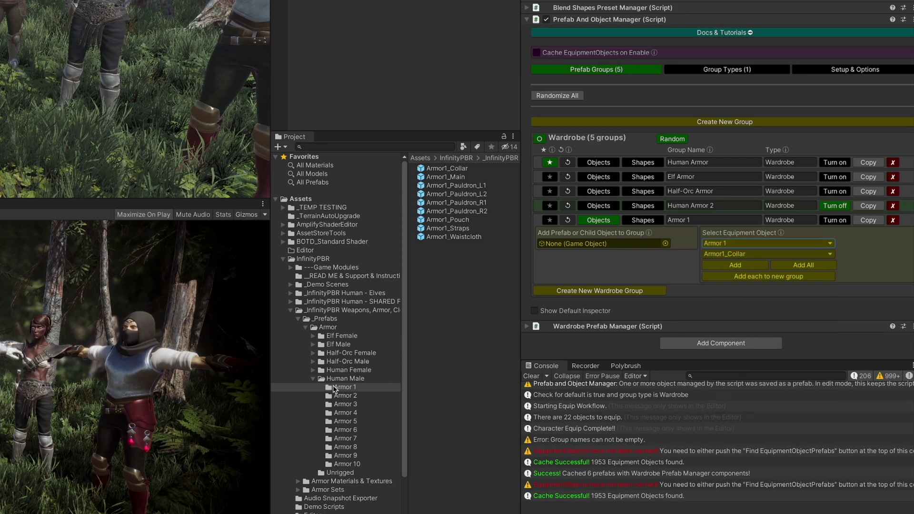
left_click(741, 248)
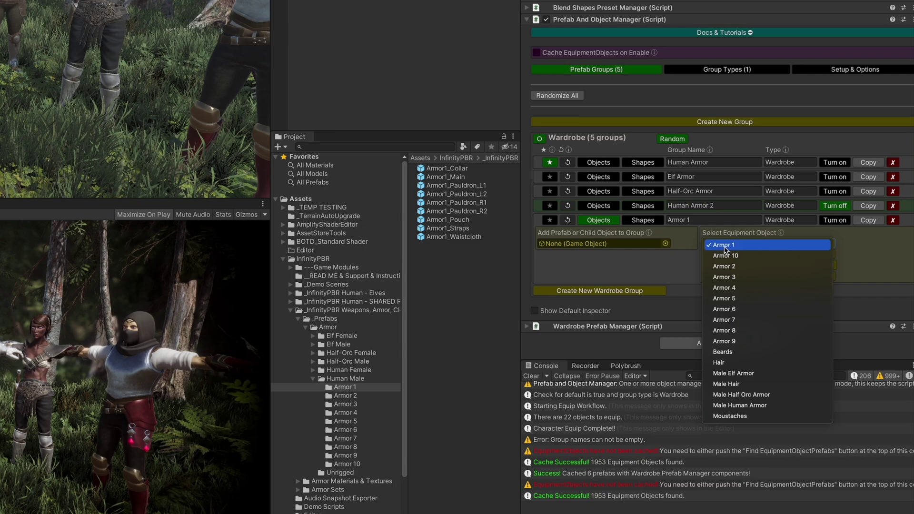
left_click(725, 248)
left_click(744, 257)
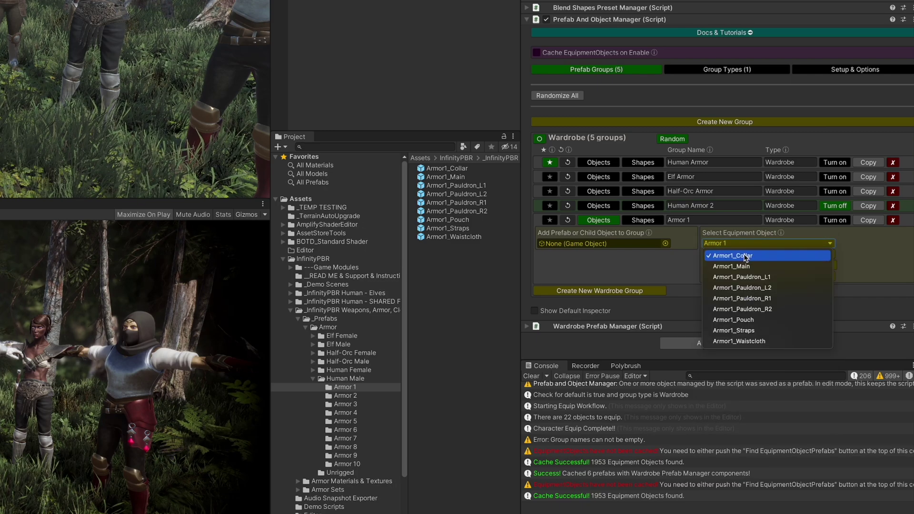
left_click(870, 248)
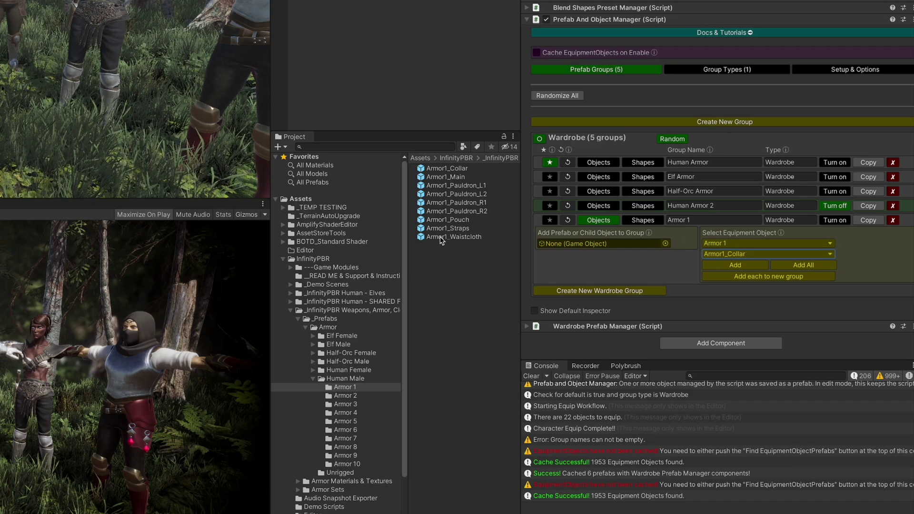
Add and remove Armor1_Waistcloth, then add all nine Armor 1 pieces to the group
left_click_drag(442, 237, 600, 243)
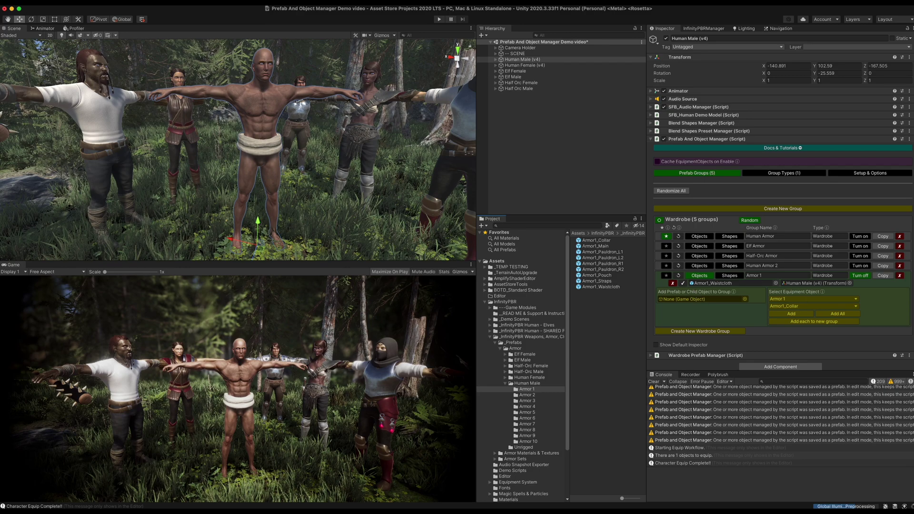
left_click(672, 283)
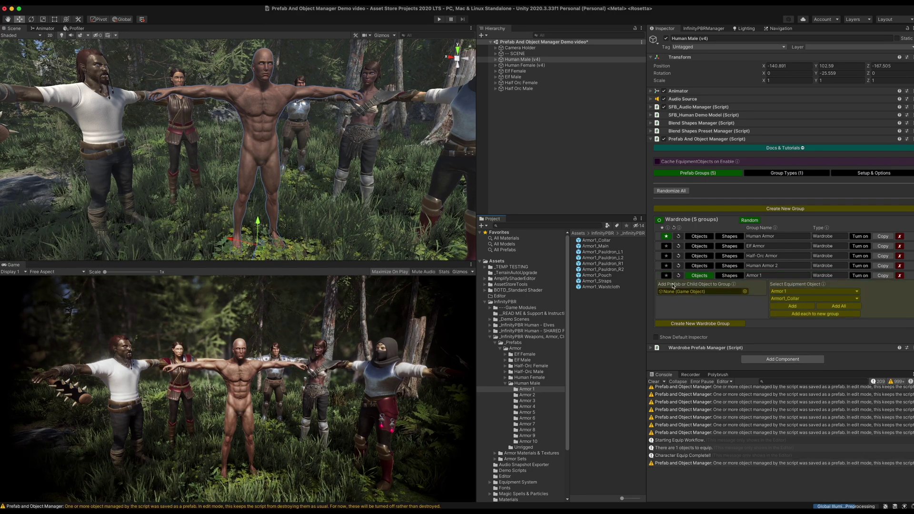
left_click(839, 306)
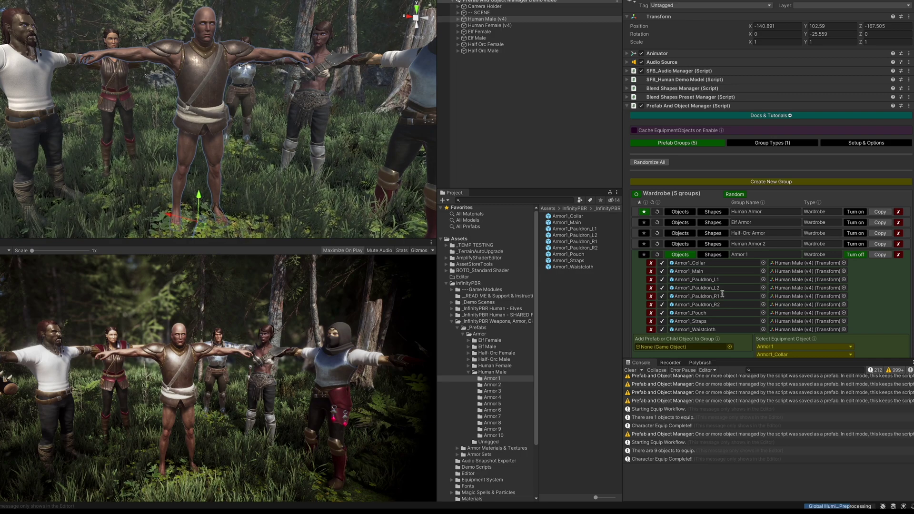
scroll(722, 292, "down", 3)
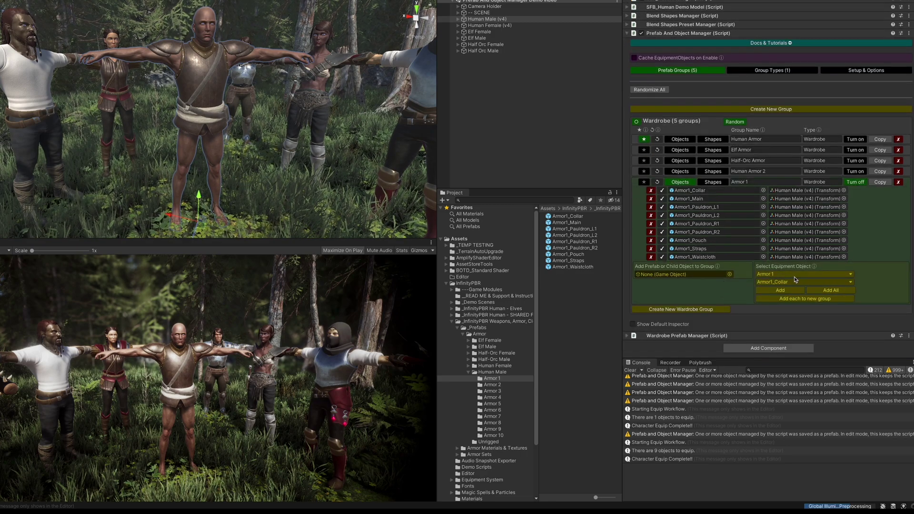
From the Male Human Armor set, add Trousers, Boot_Left and Boot_Right, bringing Armor 1 to 12 objects
left_click(794, 275)
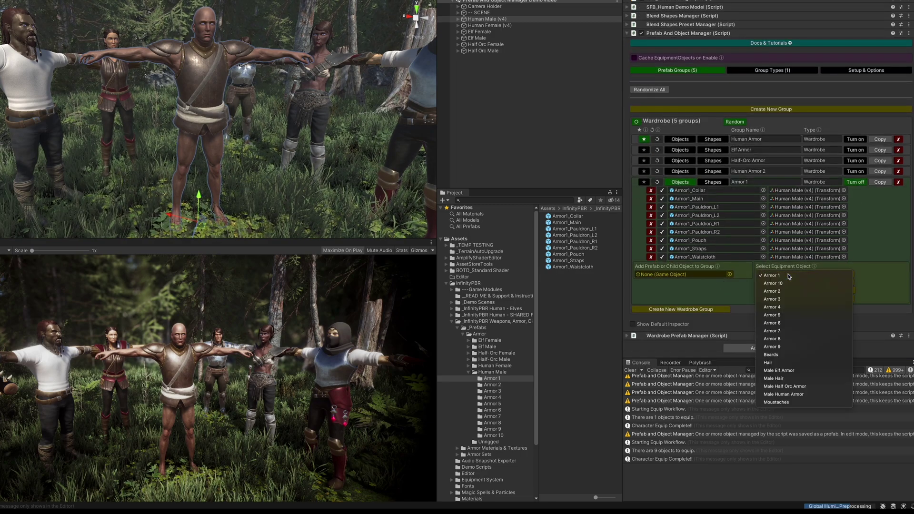
left_click(771, 395)
left_click(795, 284)
scroll(804, 392, "down", 3)
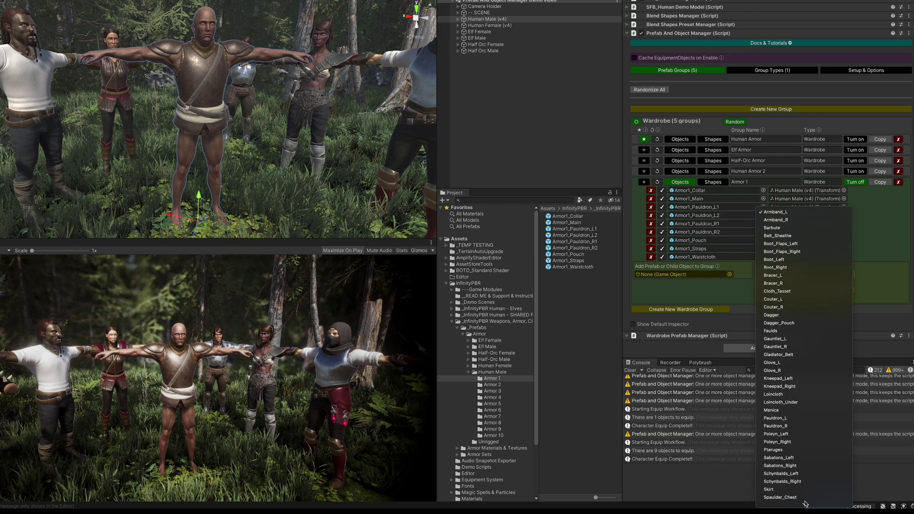
left_click(785, 427)
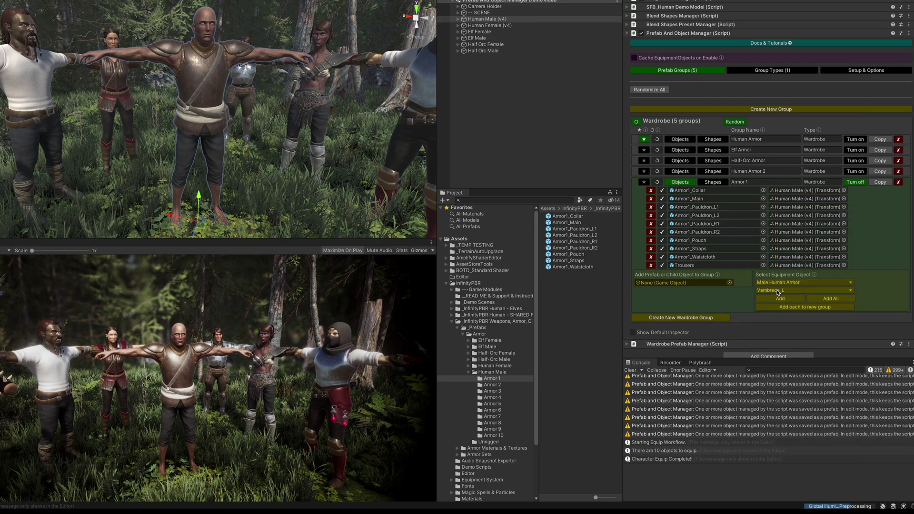
left_click(778, 292)
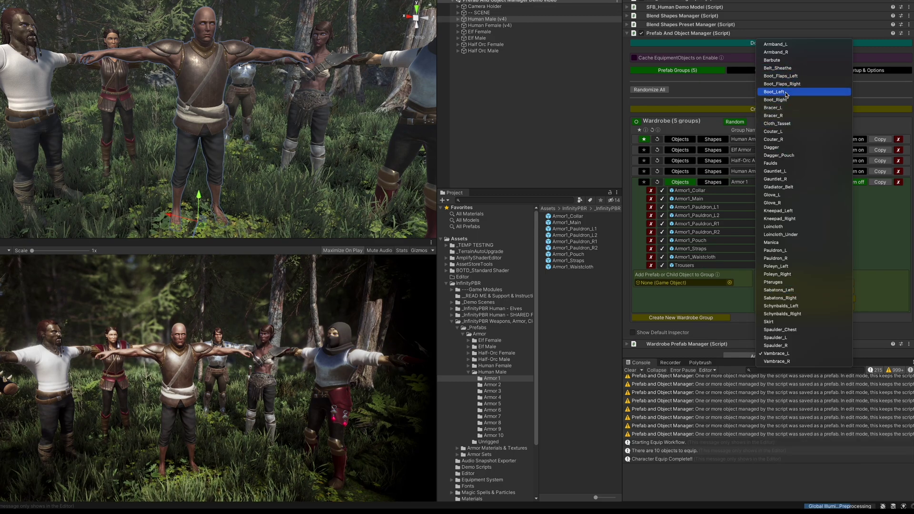
left_click(785, 93)
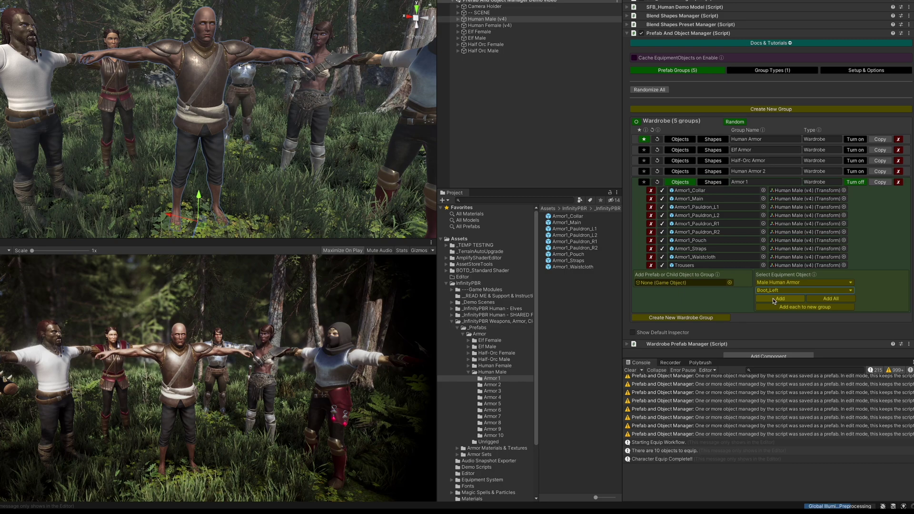
left_click(773, 298)
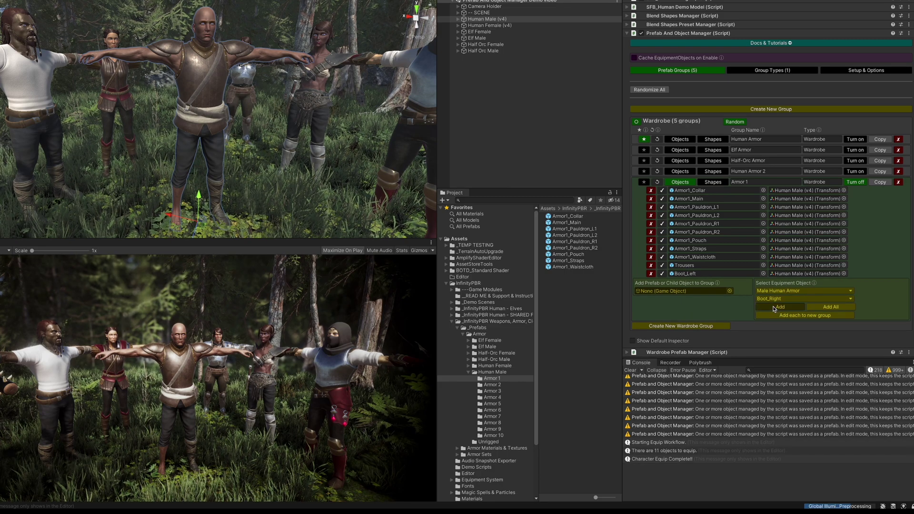
left_click(775, 308)
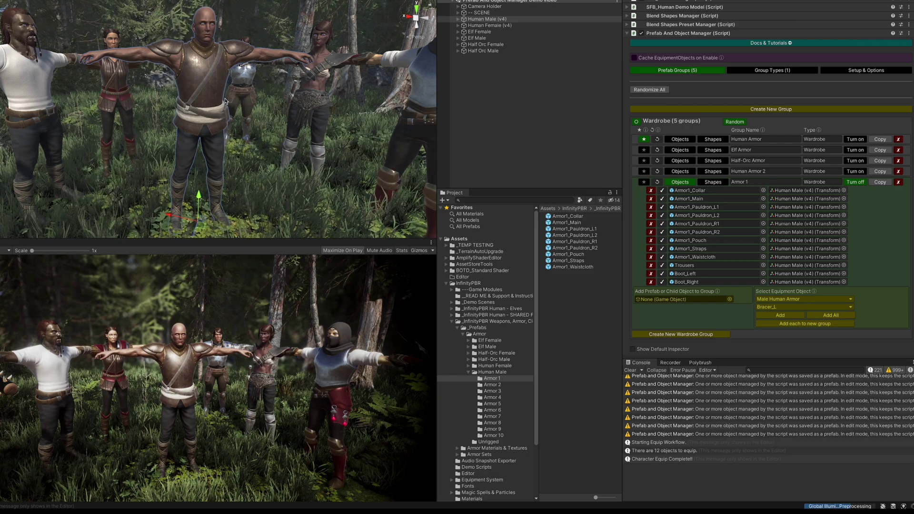
mouse_move(214, 79)
right_mouse_down()
mouse_move(161, 91)
mouse_move(215, 86)
right_mouse_up()
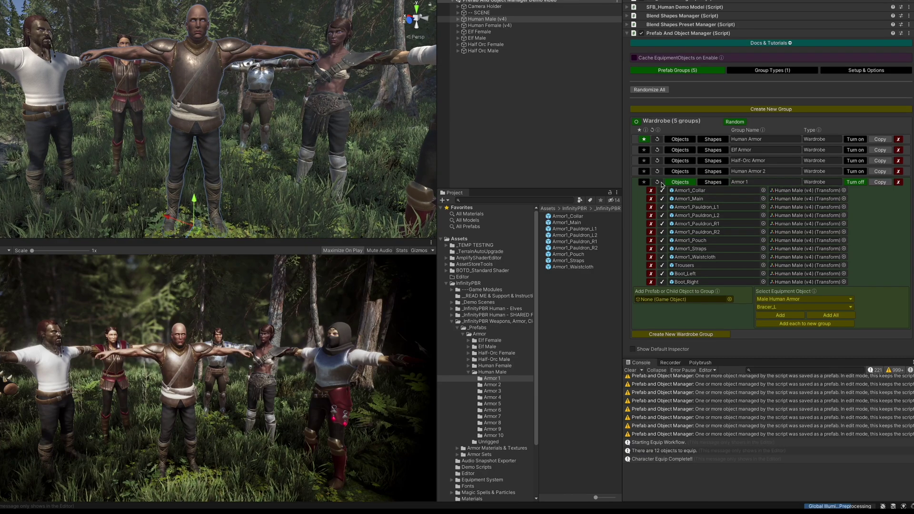
Create a wardrobe group named Armor 10 and fill it from the Armor 10 equipment set
left_click(676, 182)
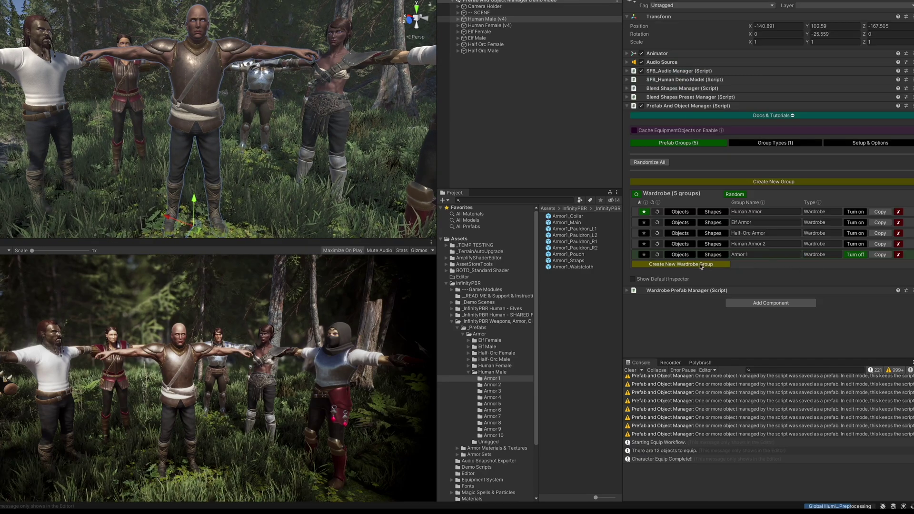
left_click(681, 266)
left_click(757, 265)
type("Armor 10")
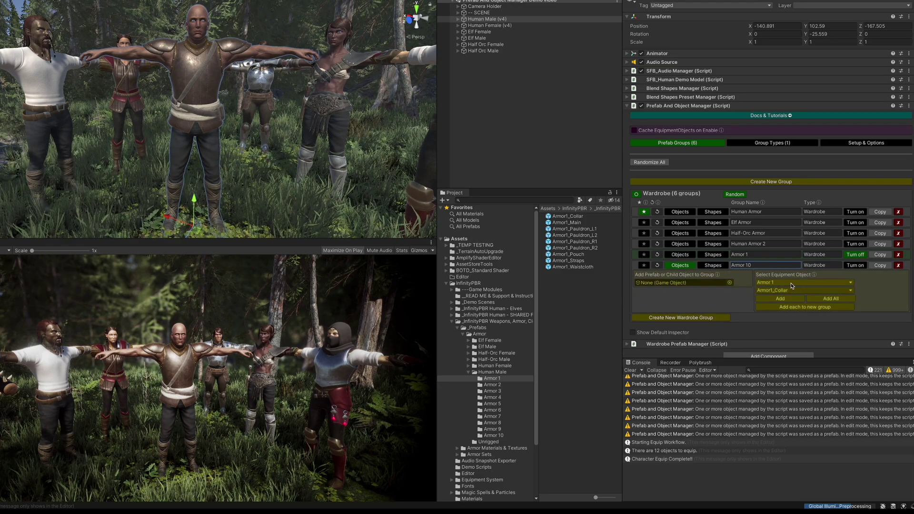
left_click(792, 284)
left_click(789, 295)
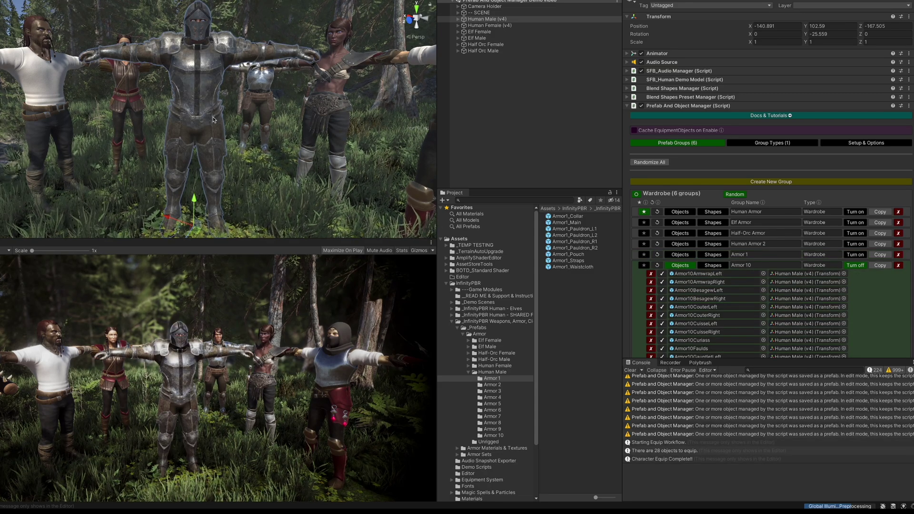
mouse_move(193, 99)
right_mouse_down()
mouse_move(166, 63)
mouse_move(172, 164)
mouse_move(207, 166)
right_mouse_up()
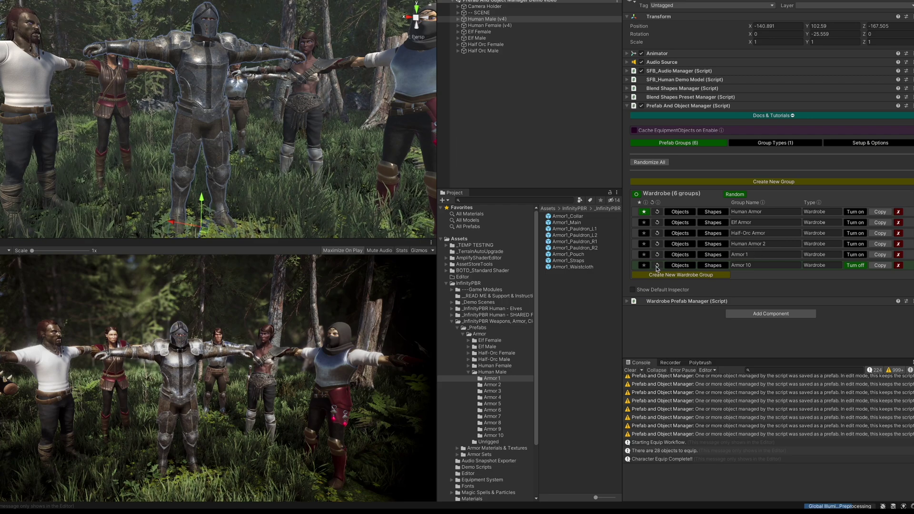
Delete Armor10Helmet from the Armor 10 object list and collapse the Wardrobe foldout
left_click(680, 265)
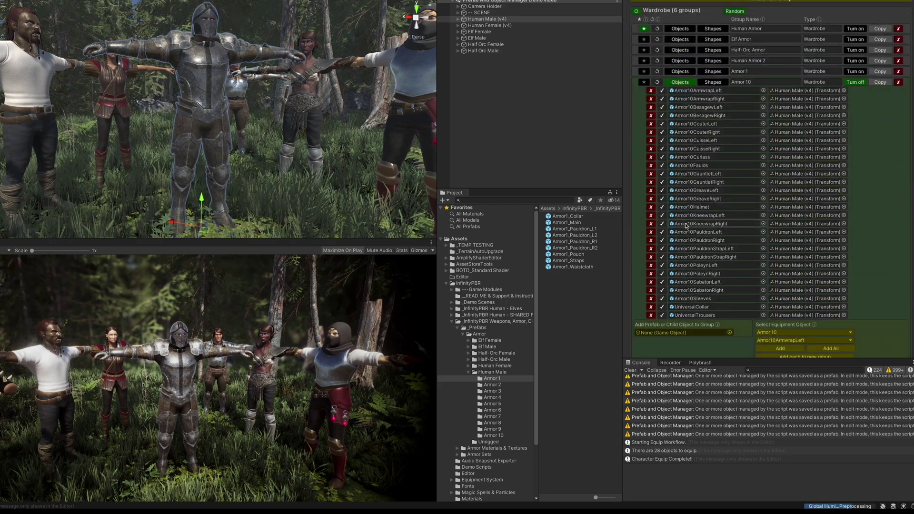
left_click(662, 208)
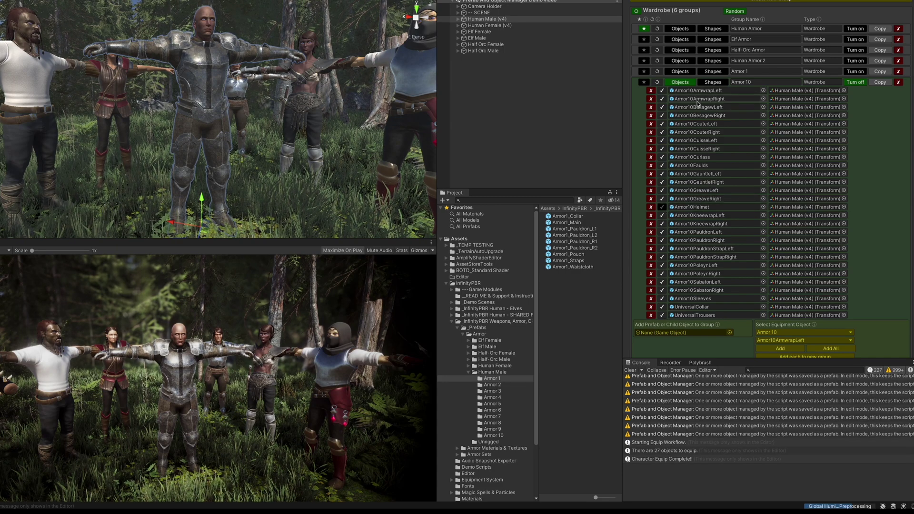
scroll(698, 103, "up", 4)
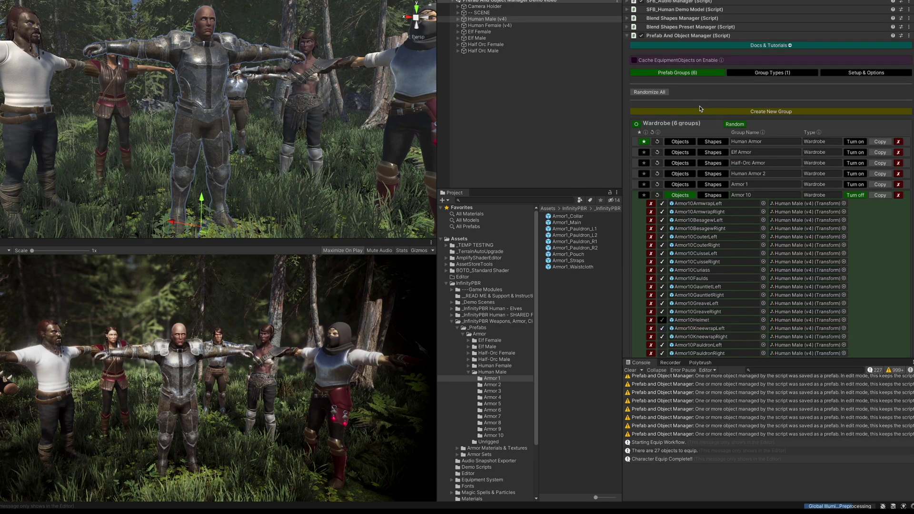
left_click(734, 123)
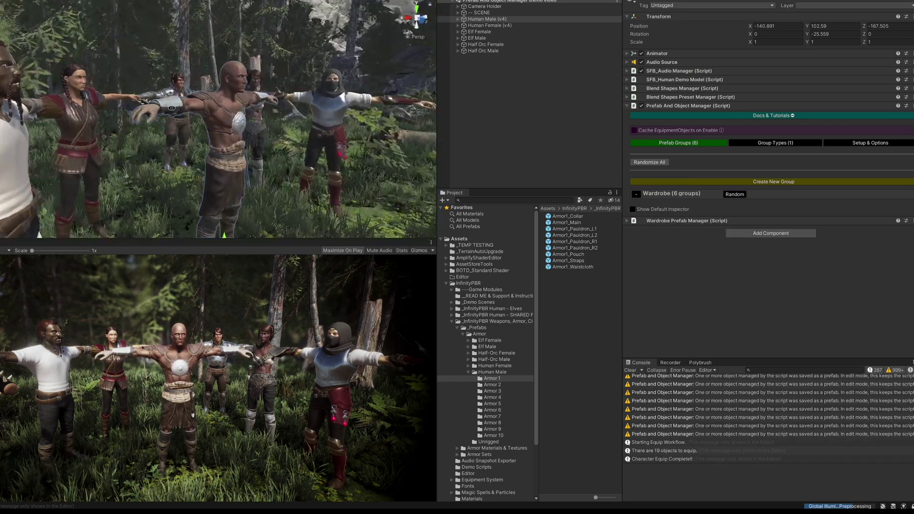
Create a Beard-type group and add every beard from the Beards category as its own group
left_click(749, 182)
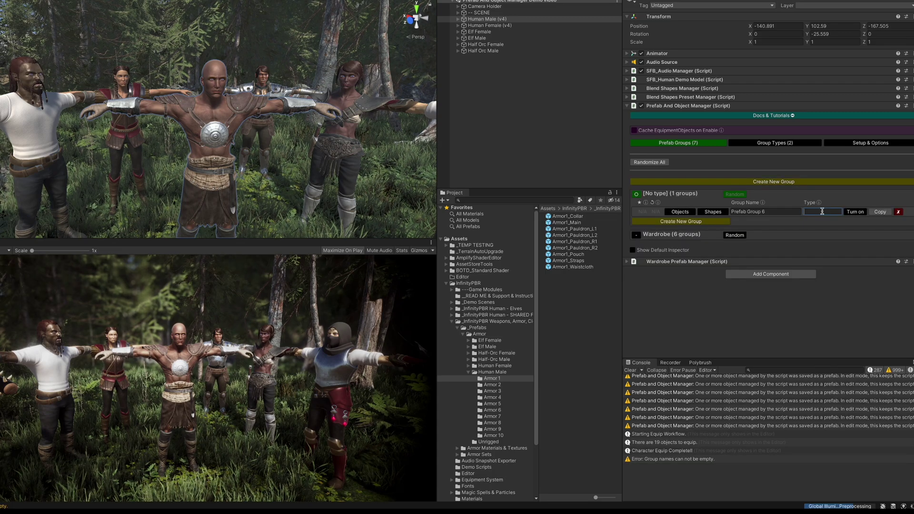
type("Beard")
key("Return")
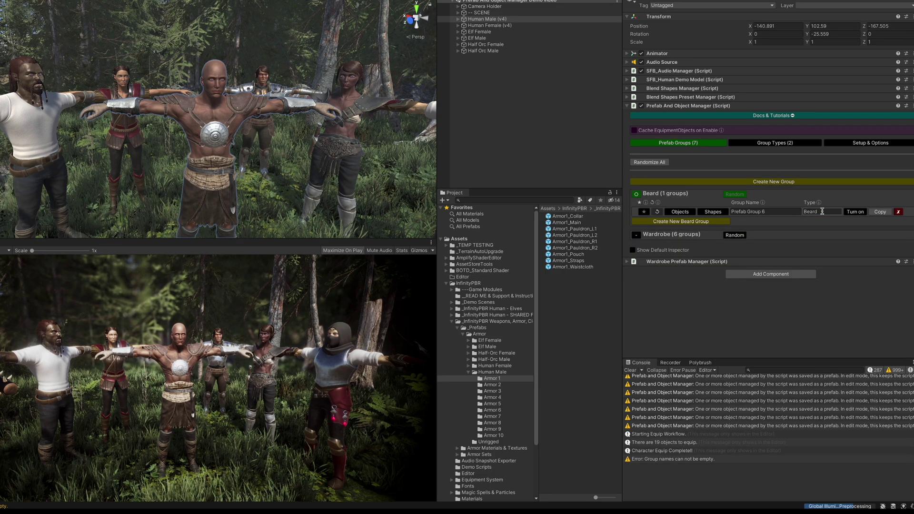
left_click(681, 212)
left_click(803, 228)
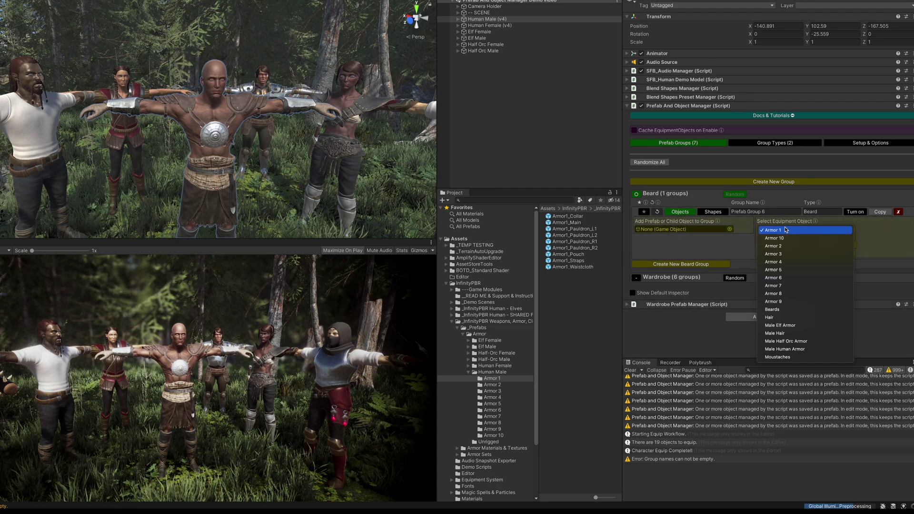
left_click(772, 309)
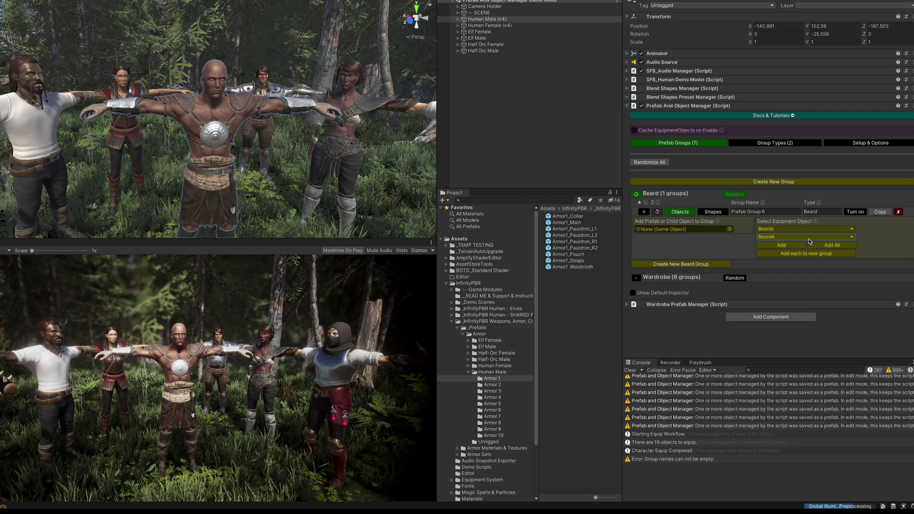
left_click(768, 252)
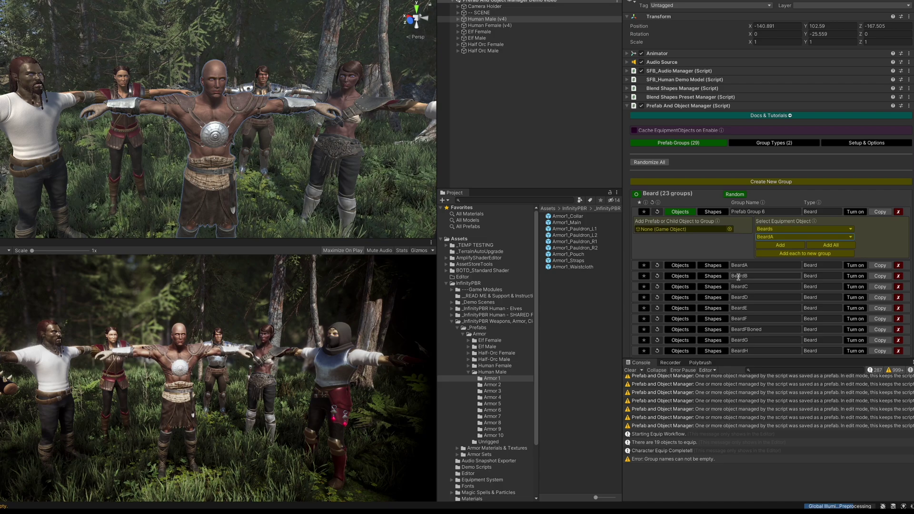
scroll(738, 277, "down", 2)
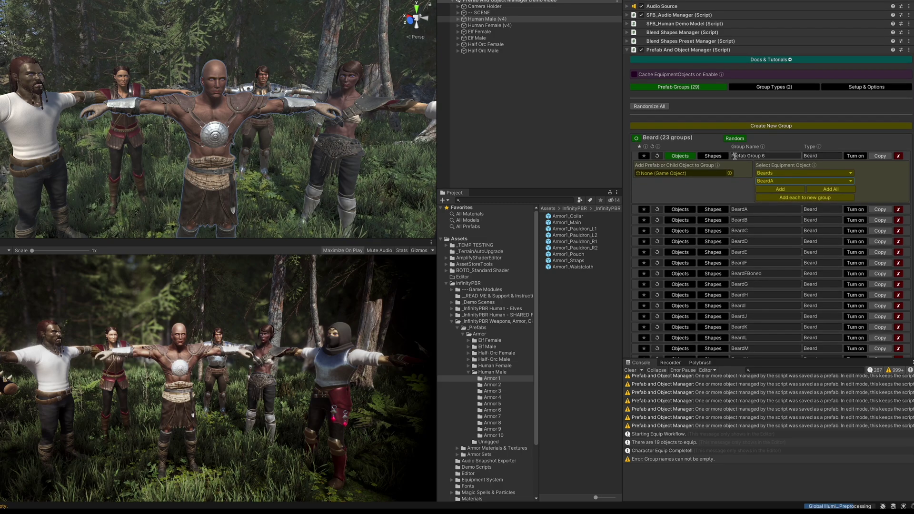
Rename the first Beard group 'No Beard' and roll five random beards, ending on BeardD
double_click(764, 156)
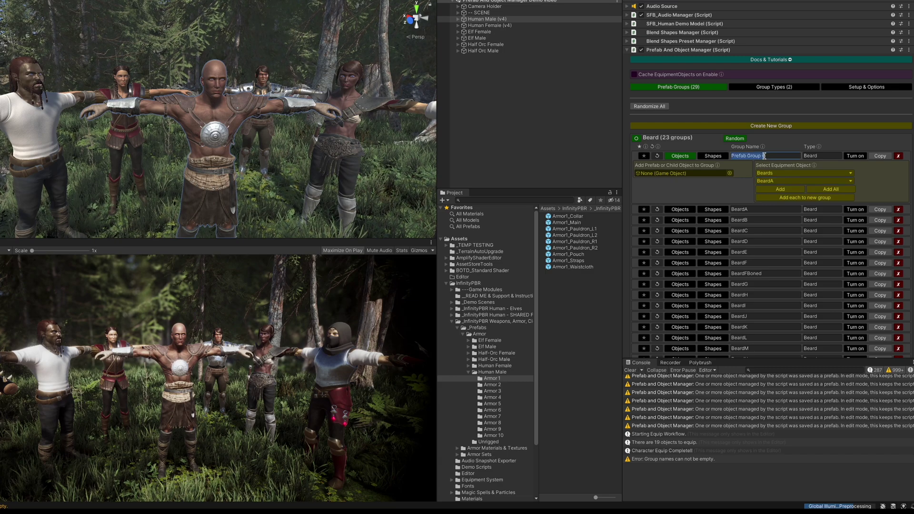
type("N")
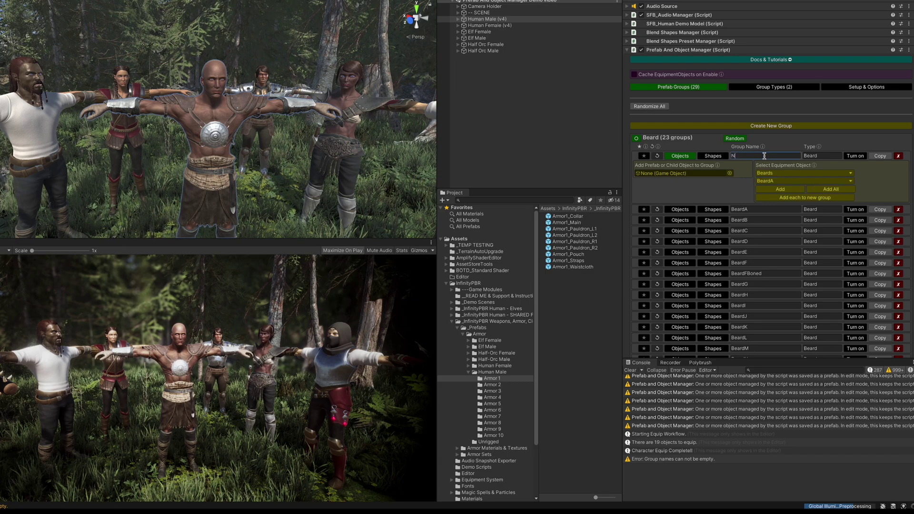
type("o Bea")
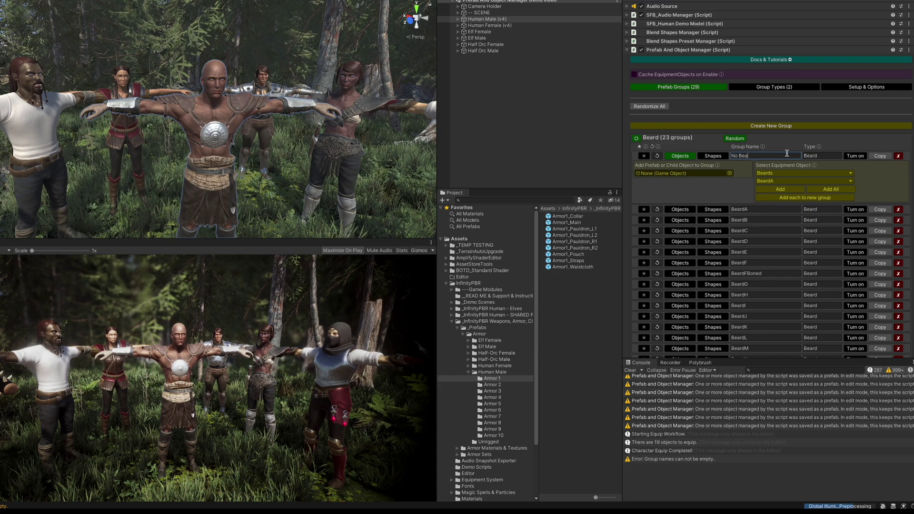
type("rd")
key("Return")
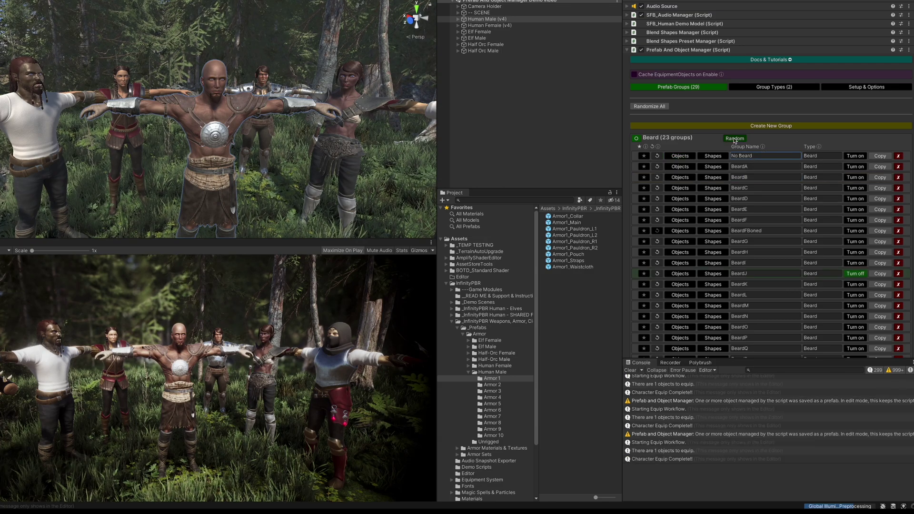
left_click(736, 138)
left_click(735, 138)
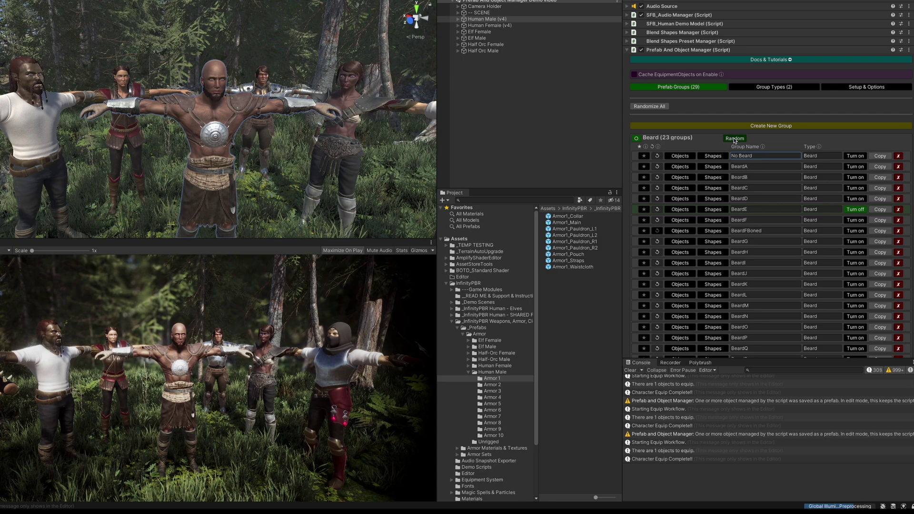
left_click(735, 139)
left_click(735, 138)
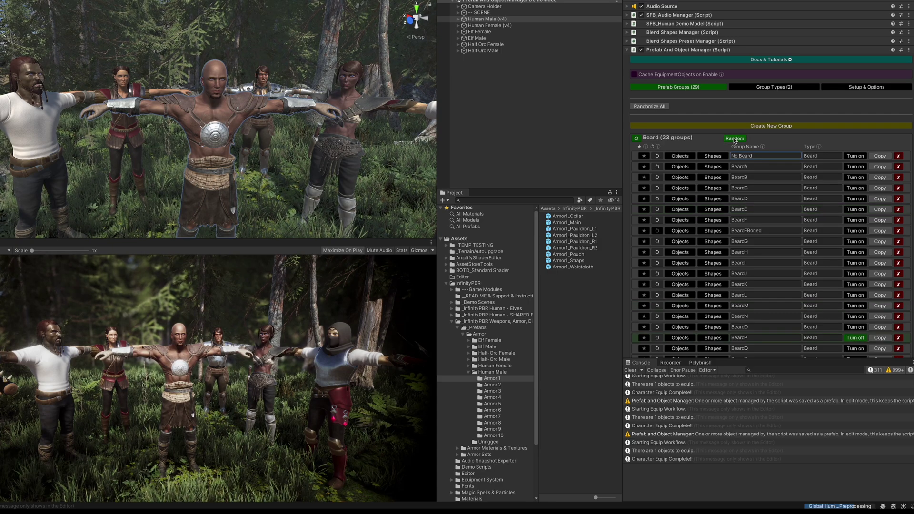
left_click(735, 139)
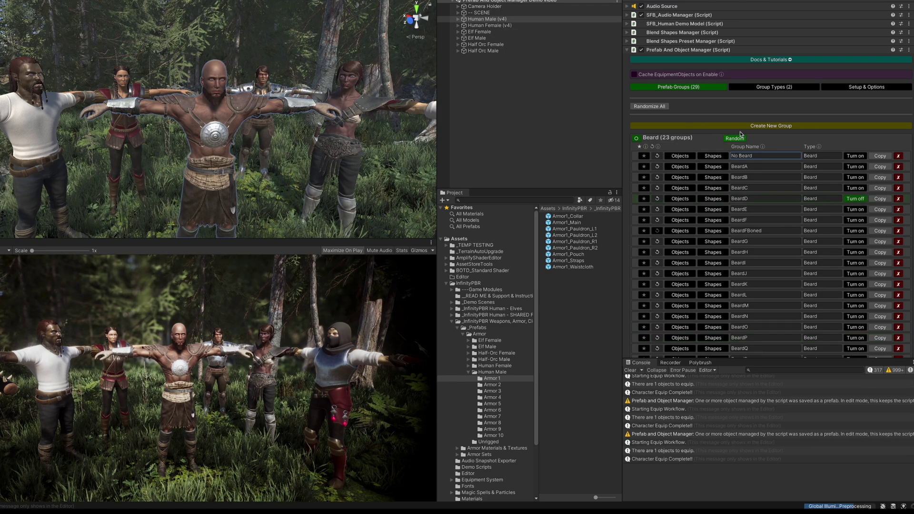
Fold away the Beard groups and create a new prefab group of type Moustache
left_click(636, 137)
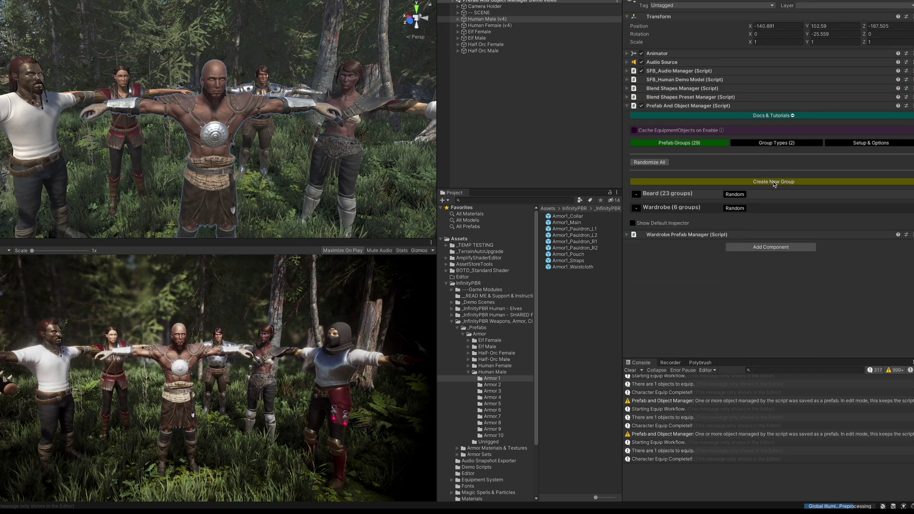
left_click(774, 183)
left_click(815, 213)
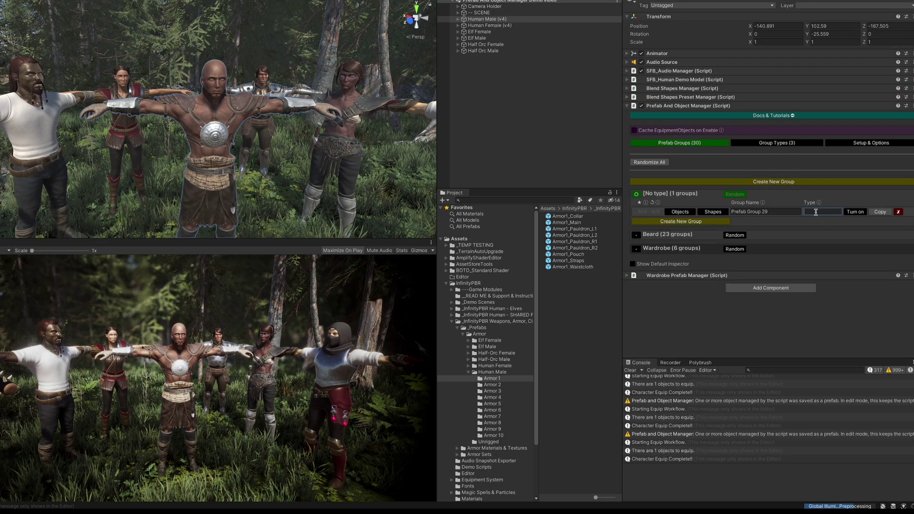
type("M")
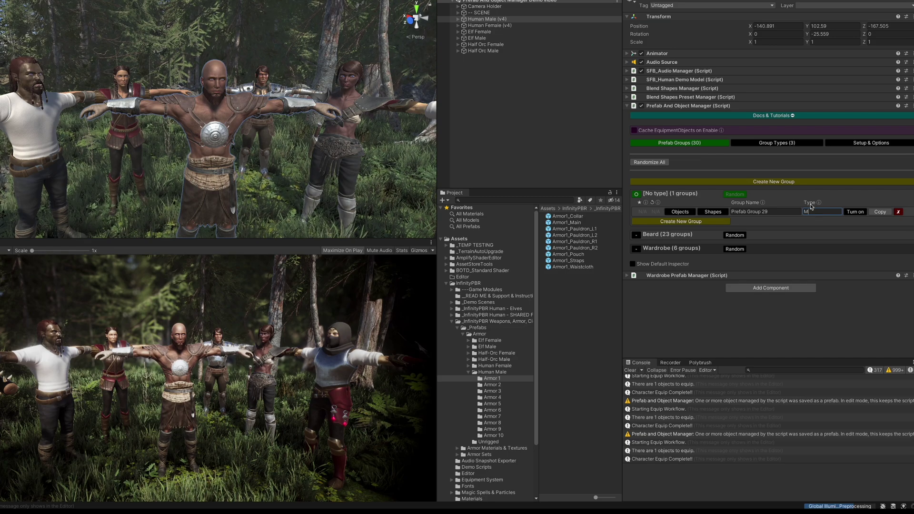
type("oustache")
key("Return")
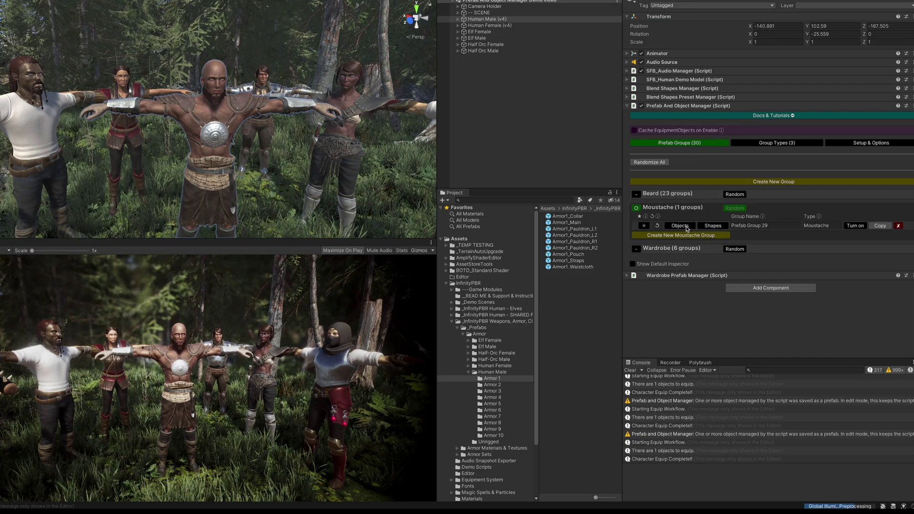
Add every moustache from the Moustaches category as its own group and rename the first group
left_click(680, 226)
left_click(803, 244)
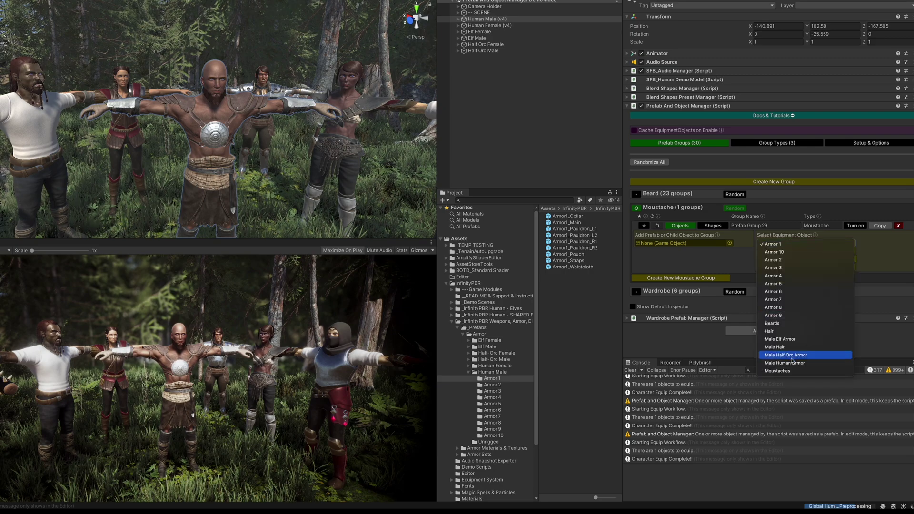
left_click(783, 372)
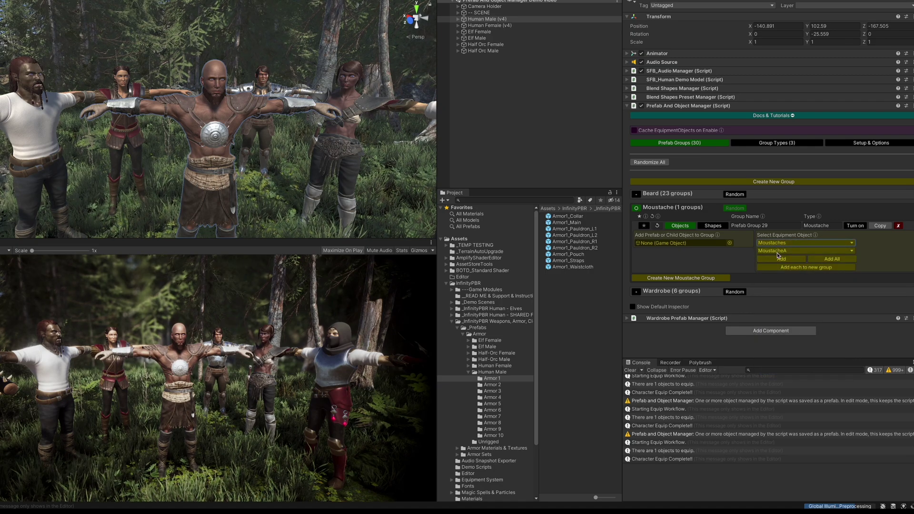
left_click(805, 268)
double_click(748, 225)
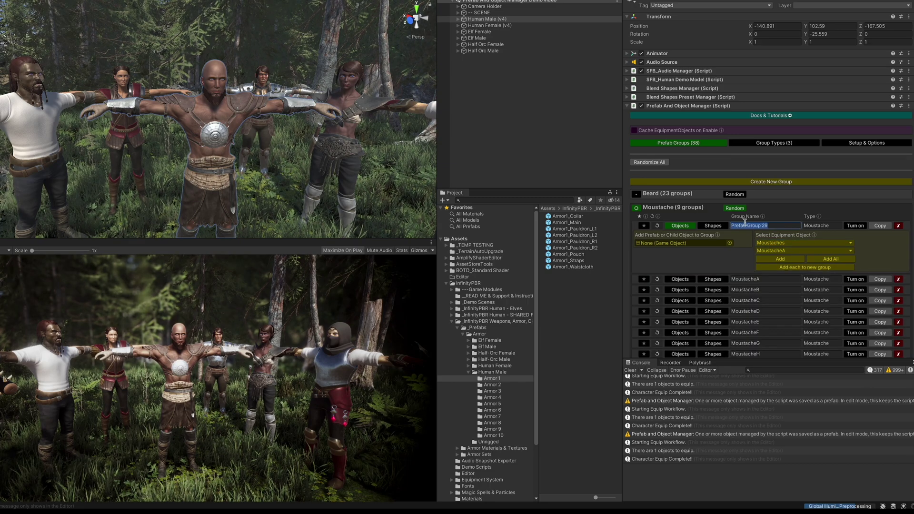
type("N Mosta")
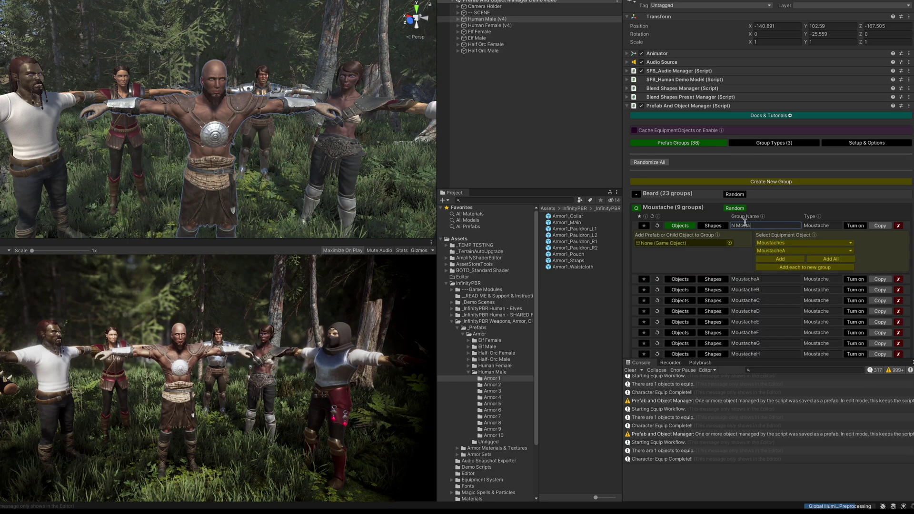
type("che")
key("Return")
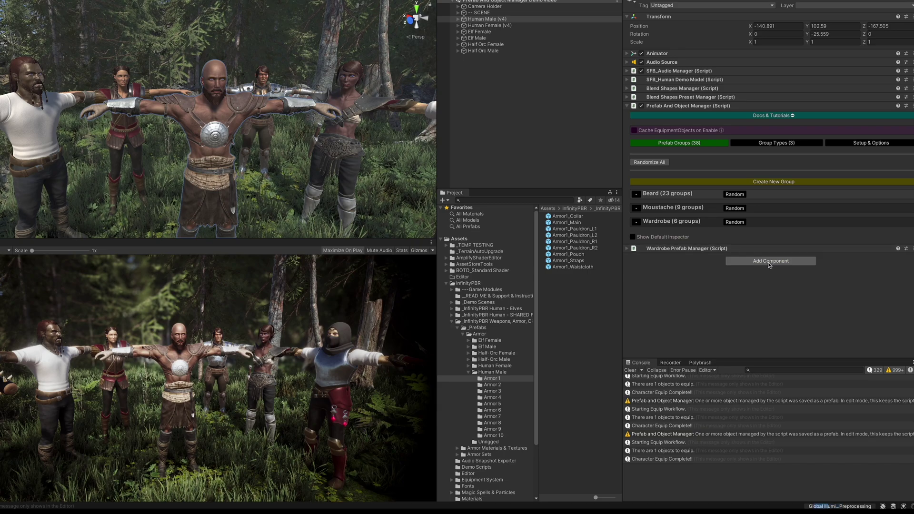
Create a Hair group type and add each Male Hair model as its own group
left_click(774, 182)
left_click(821, 212)
type("Hair")
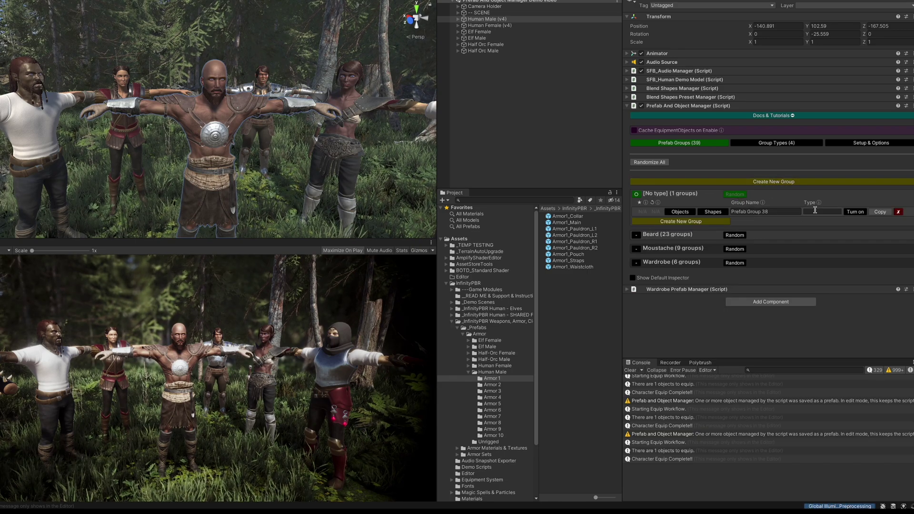
key("Return")
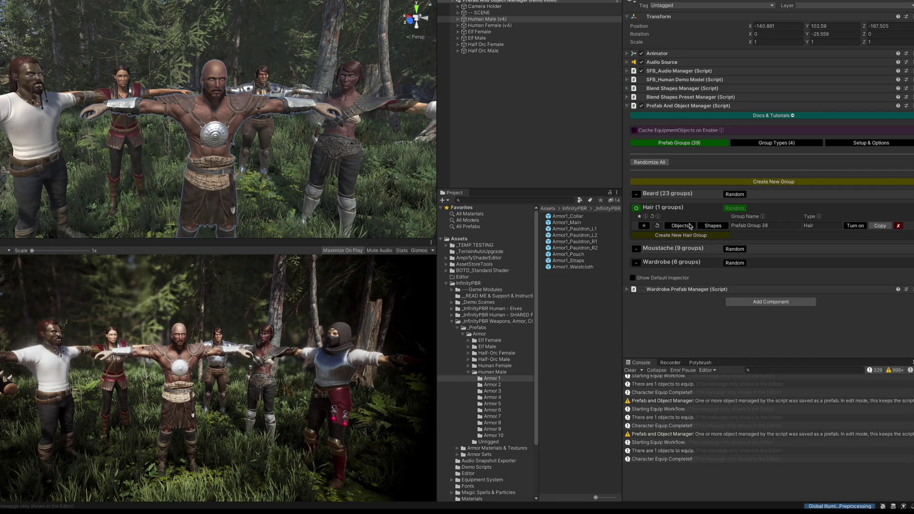
left_click(679, 226)
left_click(805, 242)
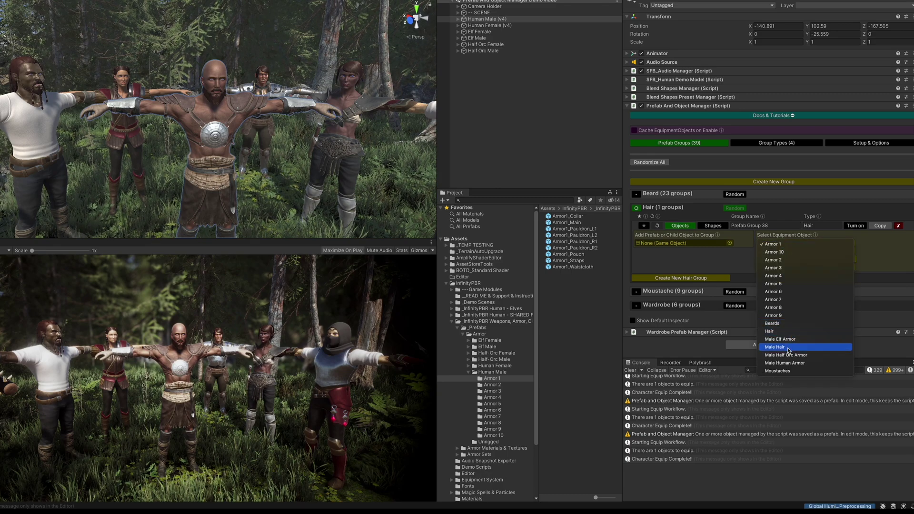
left_click(779, 347)
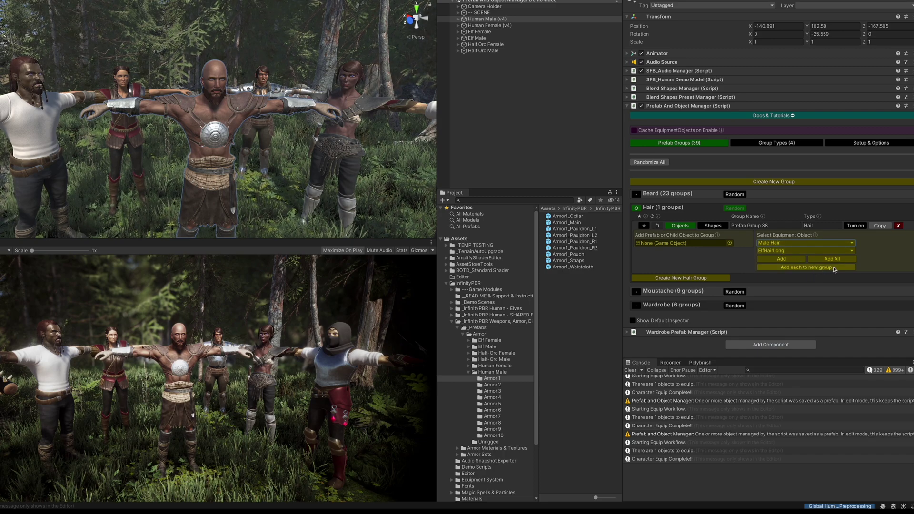
left_click(808, 267)
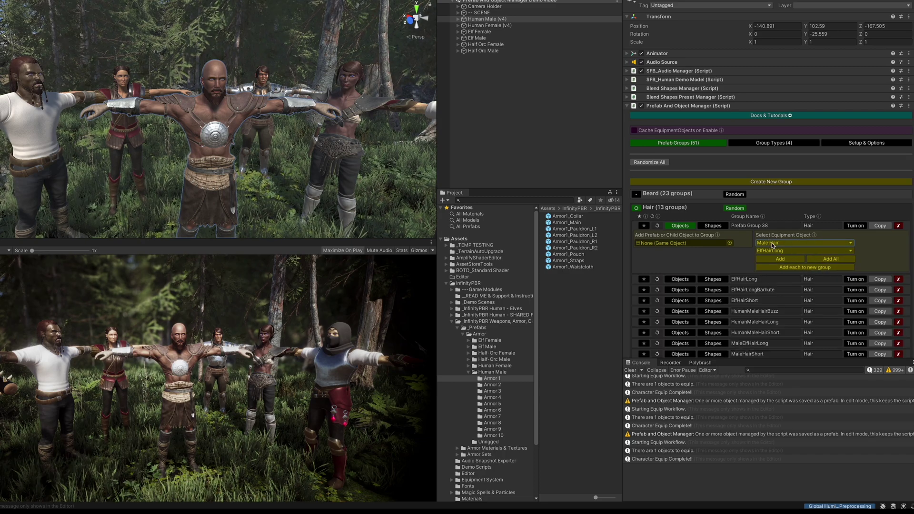
Also add each model from the Hair set as its own group
left_click(803, 242)
left_click(787, 248)
left_click(792, 251)
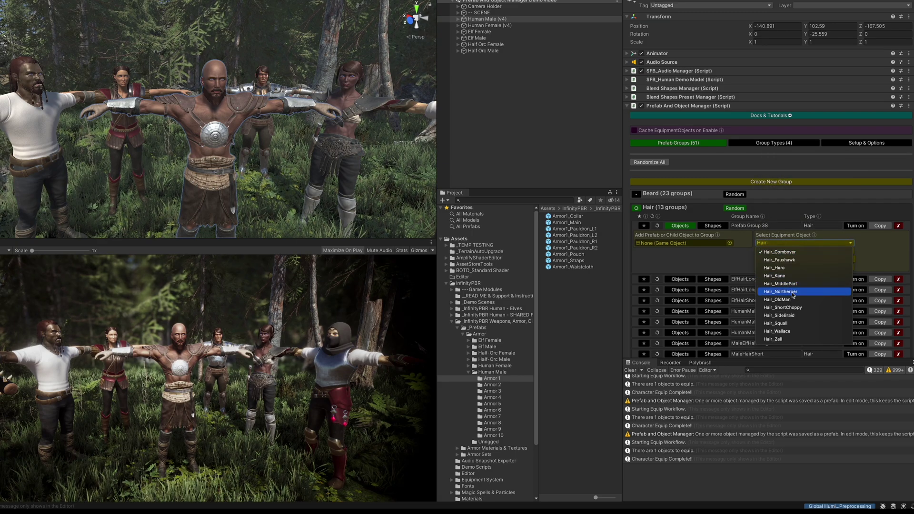
left_click(803, 268)
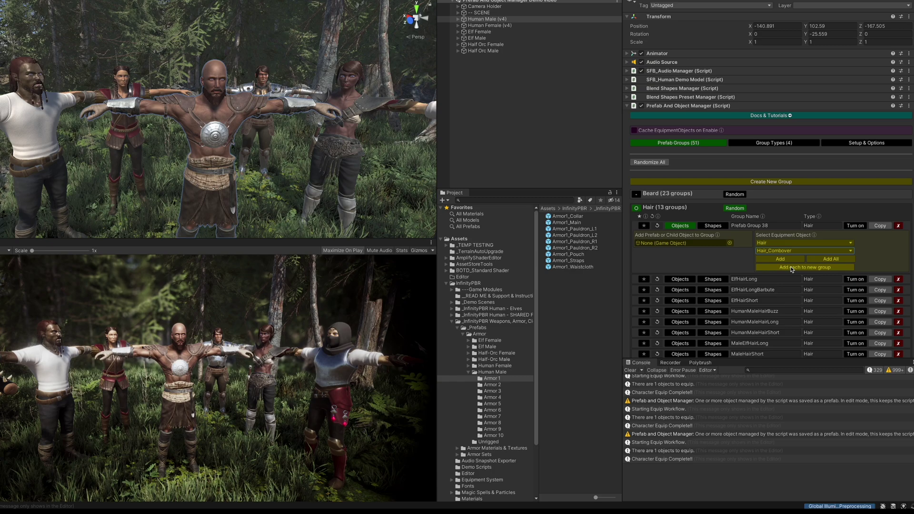
left_click(807, 267)
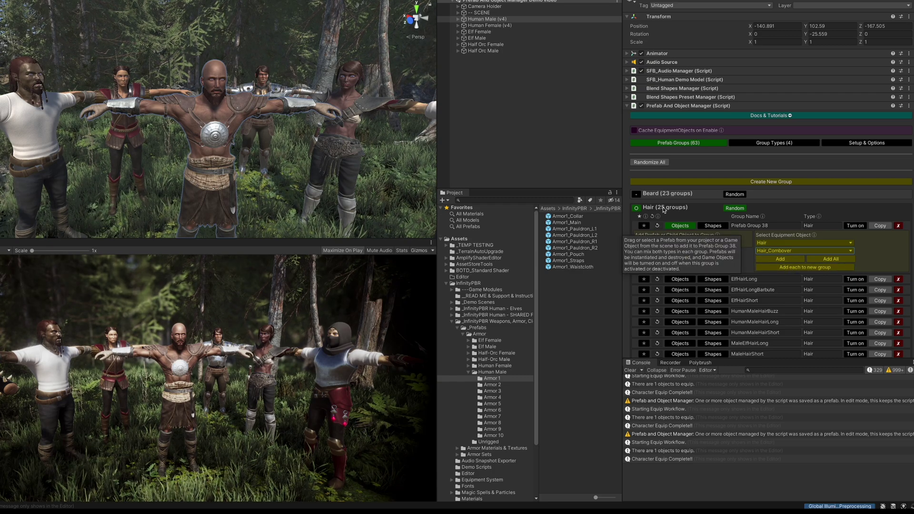
left_click(681, 226)
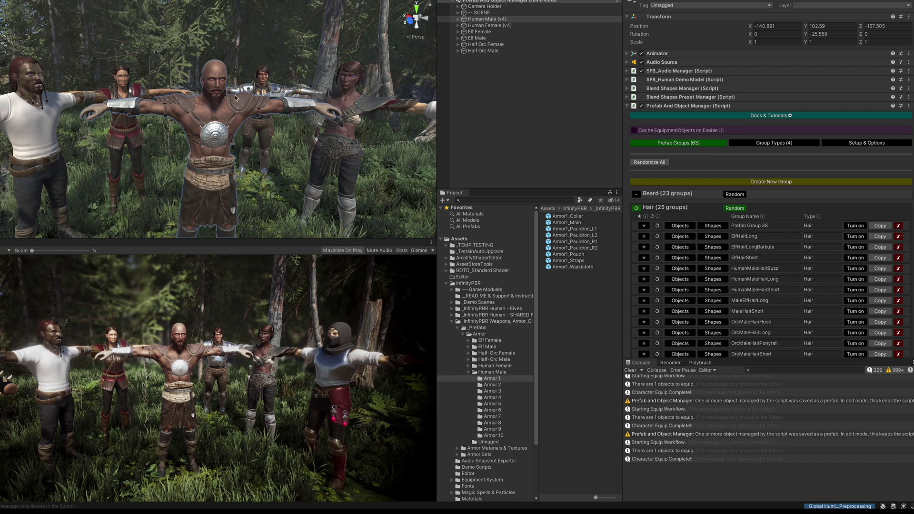
Preview the ElfHairLongBarbute hair on the character, then remove its group
left_click(855, 248)
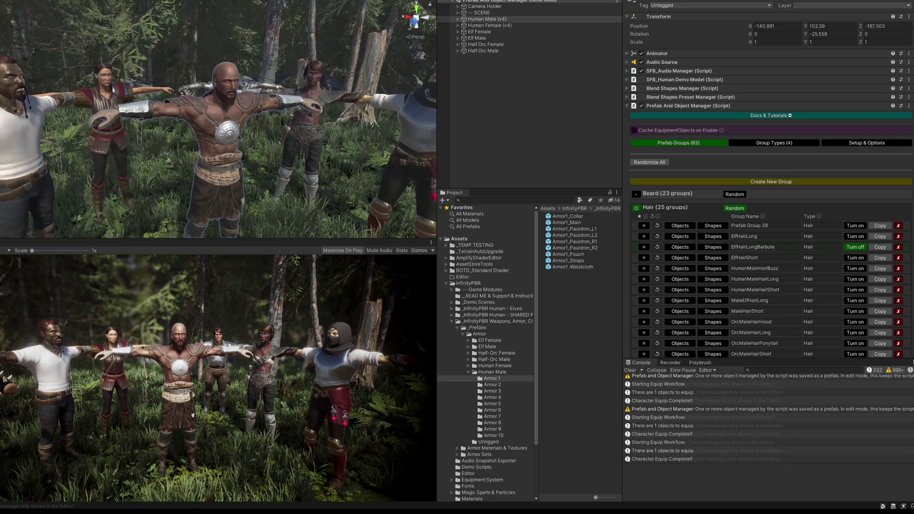
right_click_drag(234, 90, 264, 97)
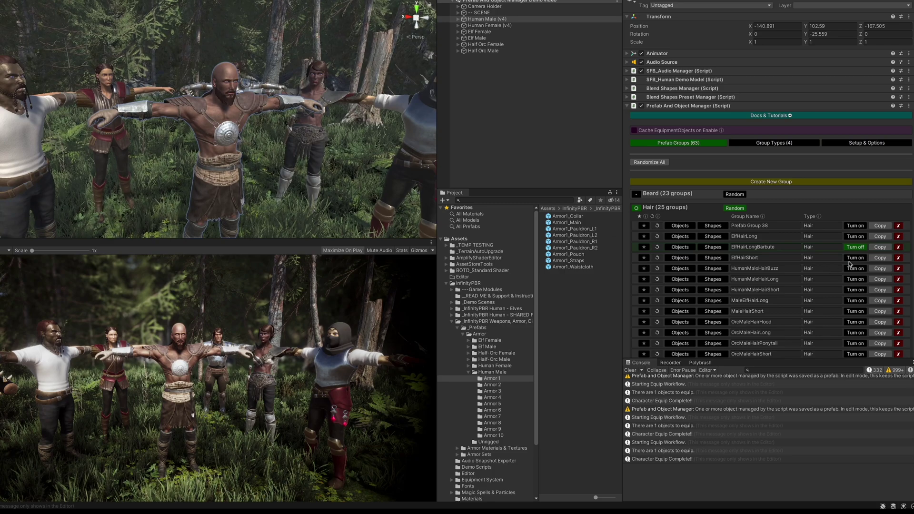
left_click(855, 247)
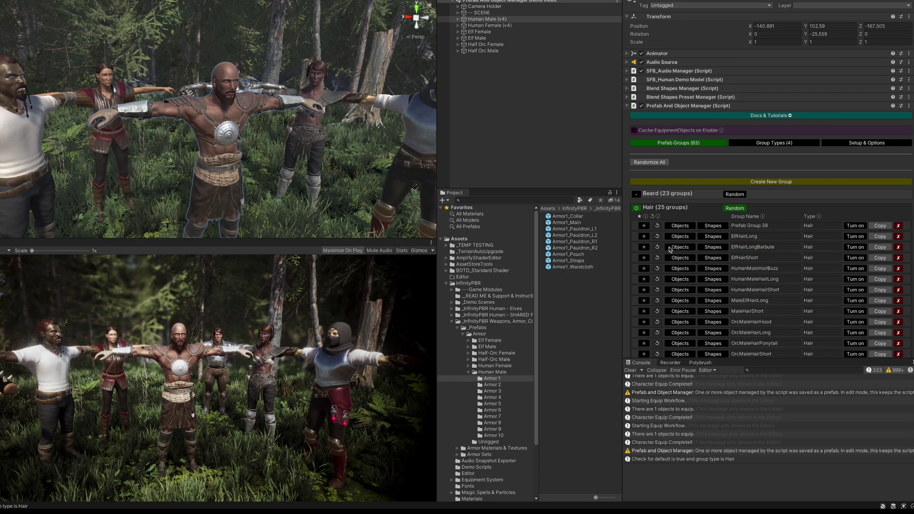
left_click(900, 248)
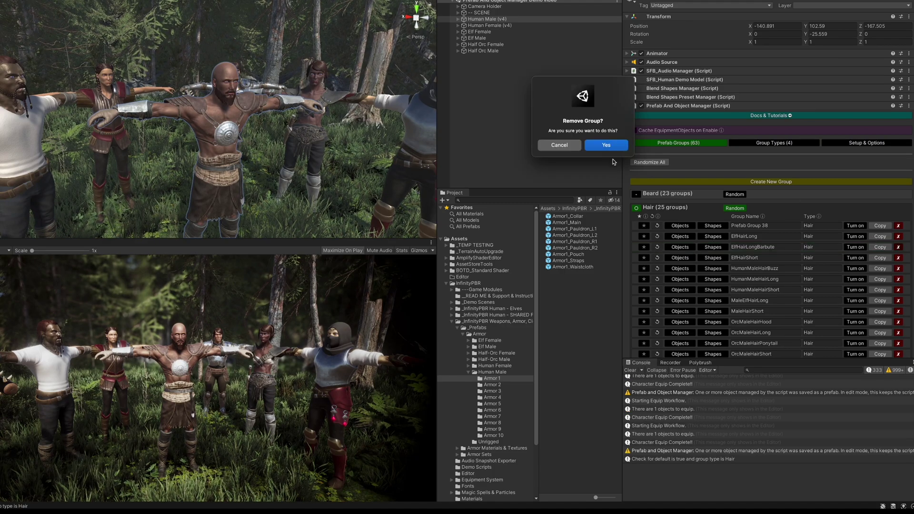
left_click(605, 147)
type("No Hair")
scroll(807, 252, "up", 2)
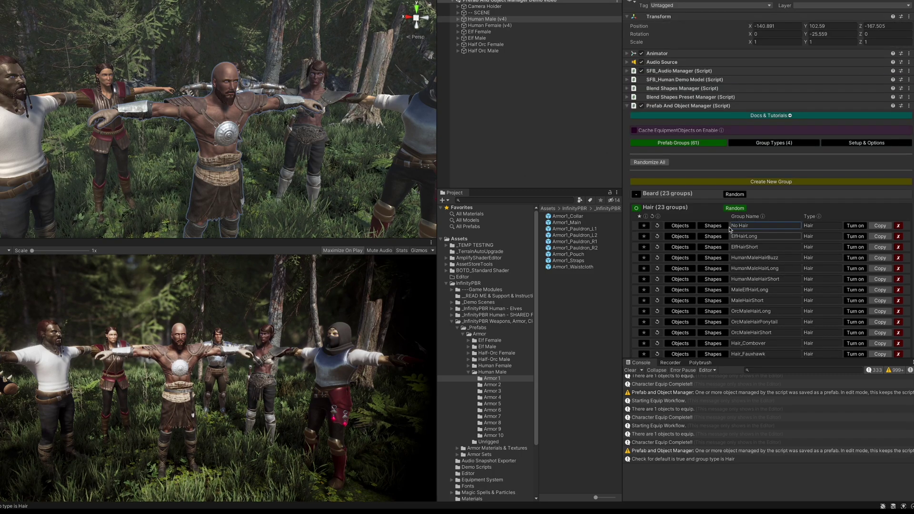
Roll seven random hairstyles on the character with Hair's Random button
left_click(734, 208)
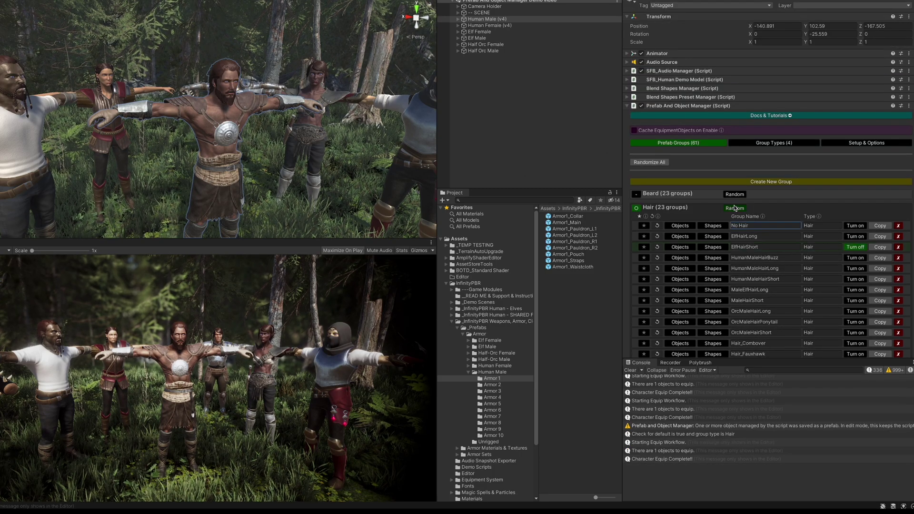
left_click(734, 208)
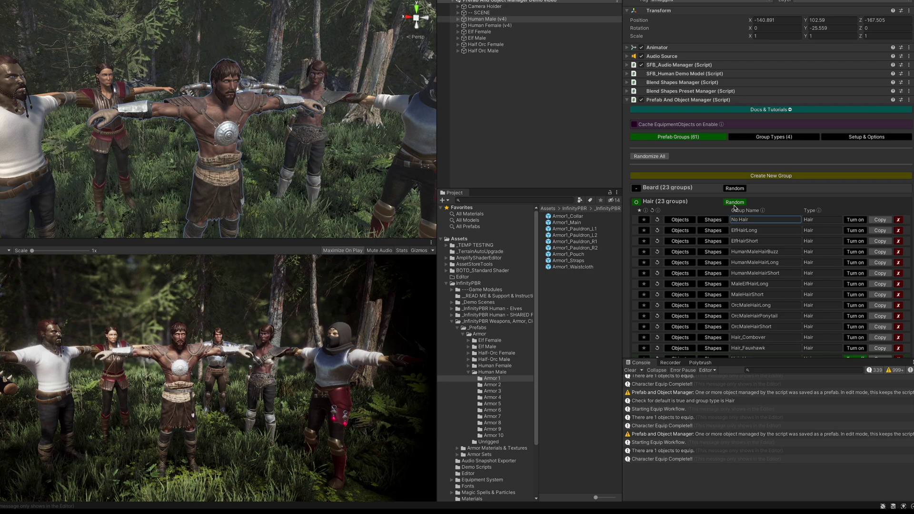
left_click(735, 202)
left_click(734, 202)
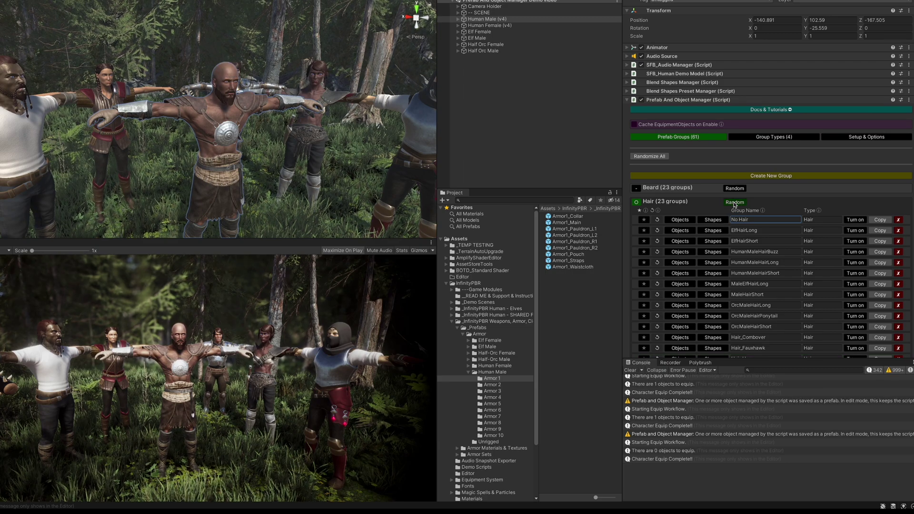
left_click(735, 202)
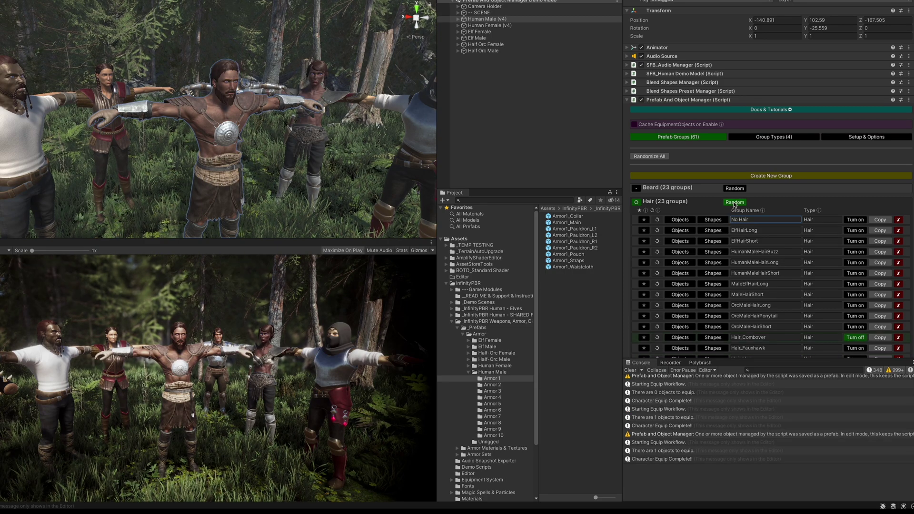
left_click(734, 202)
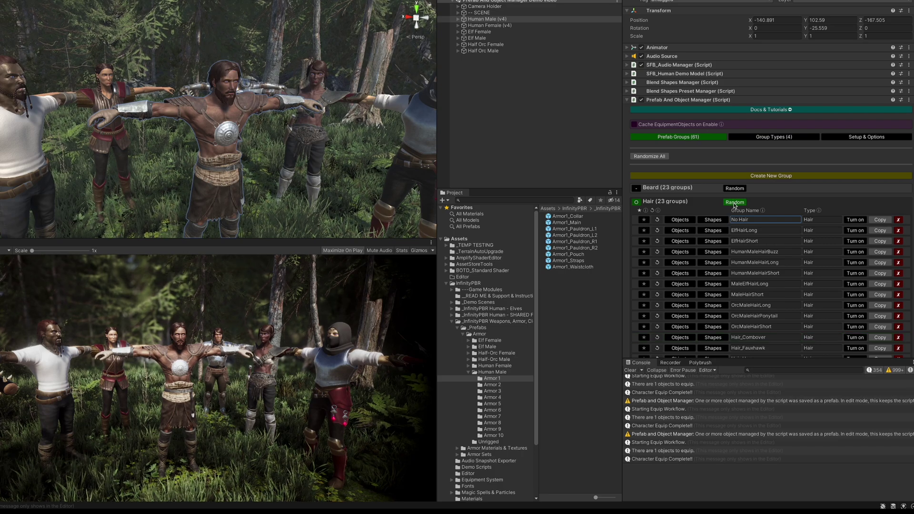
left_click(735, 201)
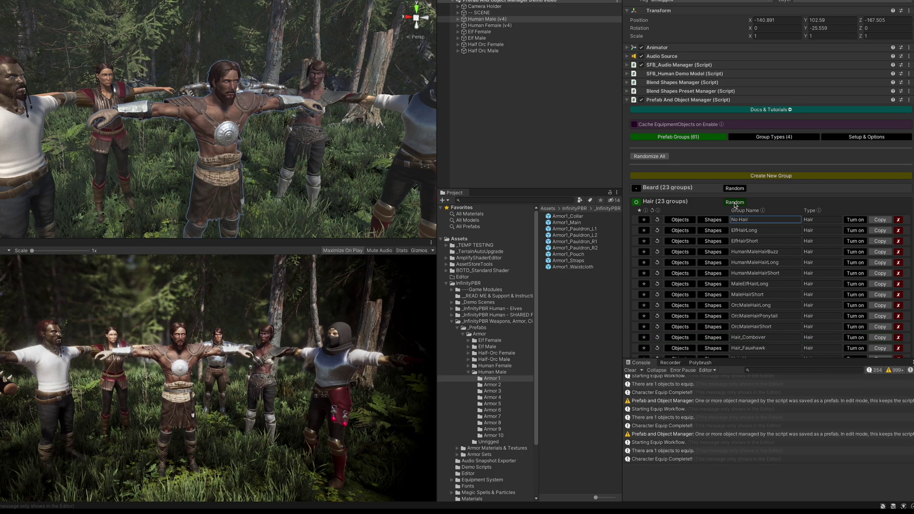
Fold the hair groups and use Randomize All nine times to re-roll armor, hair and beard
left_click(637, 201)
left_click(652, 164)
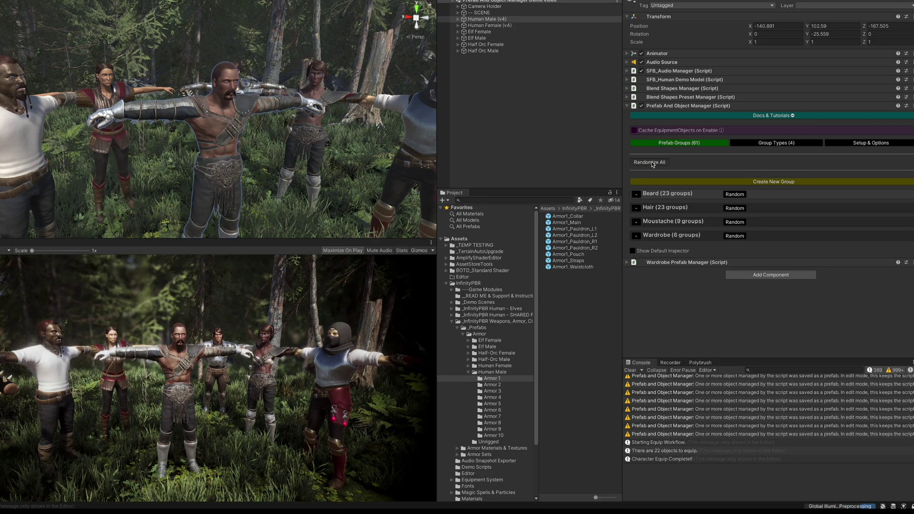
left_click(651, 162)
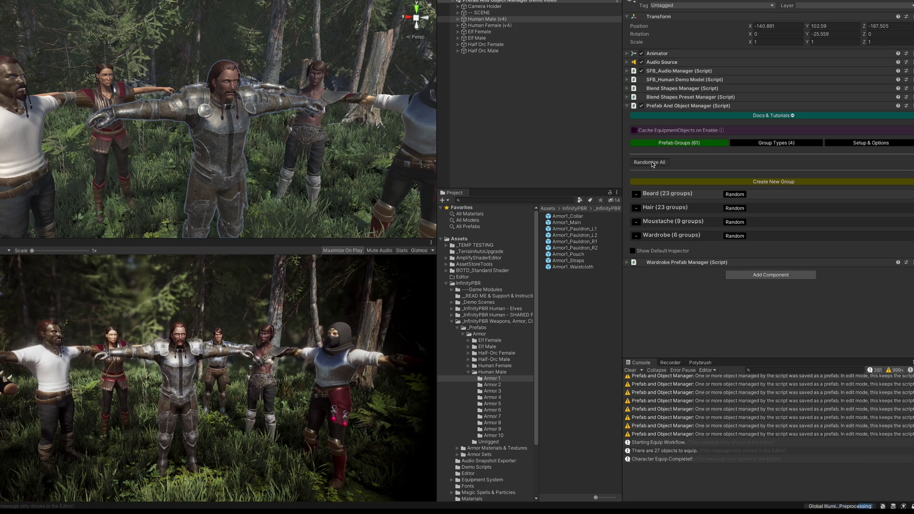
left_click(652, 162)
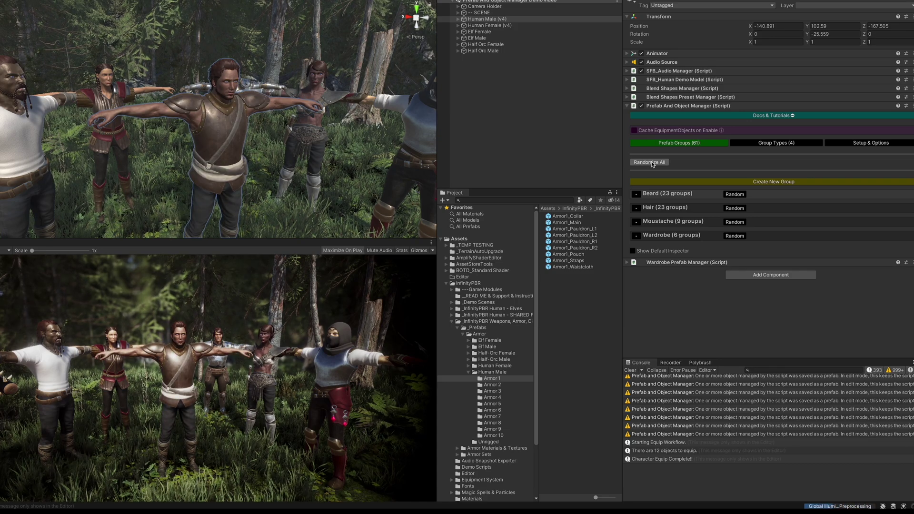
left_click(652, 163)
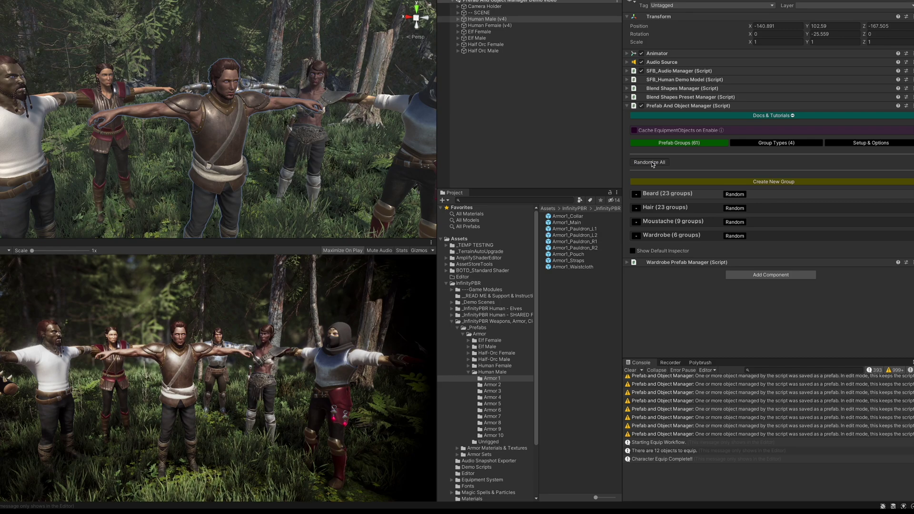
left_click(652, 163)
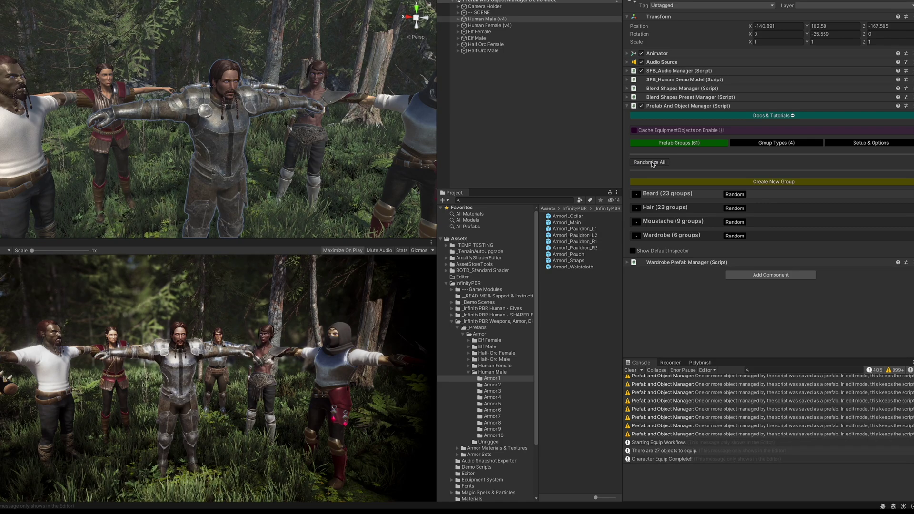
left_click(652, 163)
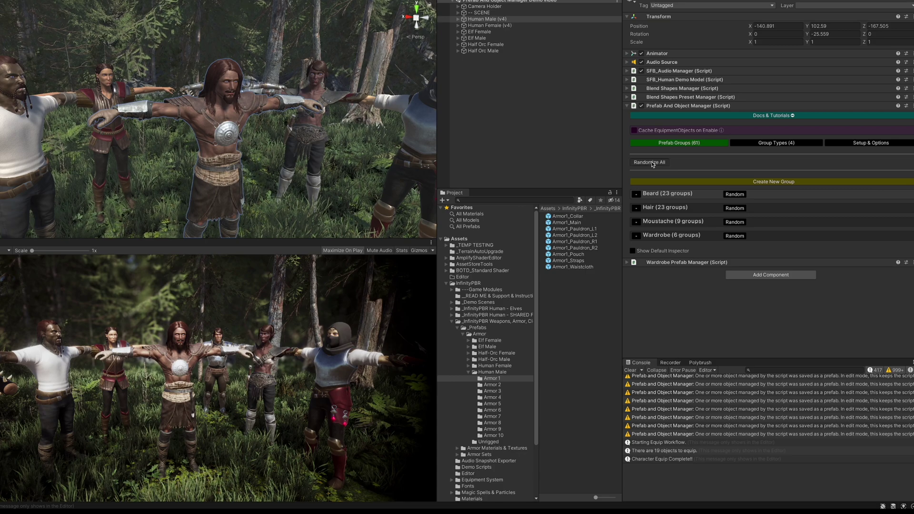
left_click(652, 163)
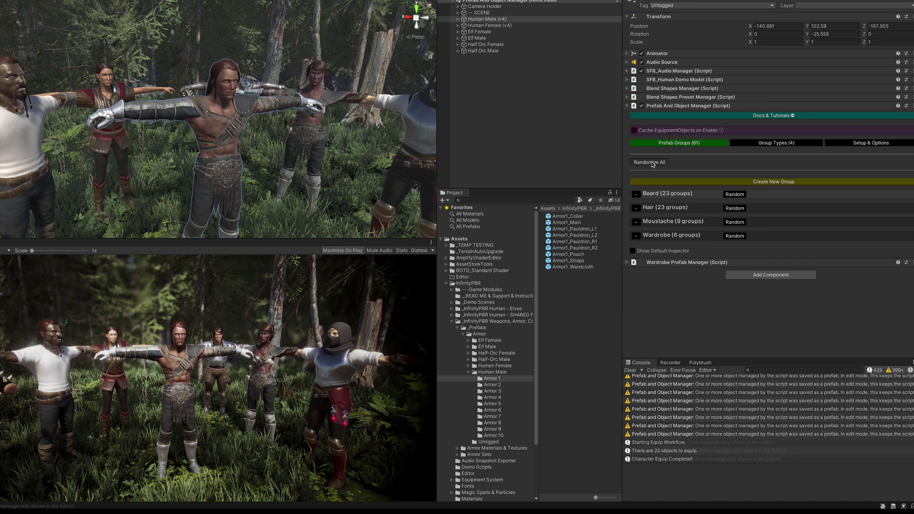
left_click(651, 163)
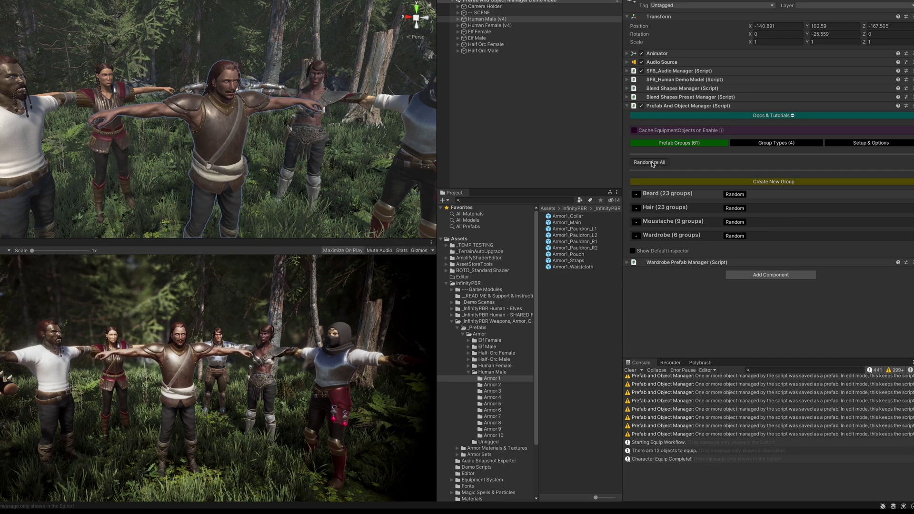
left_click(652, 163)
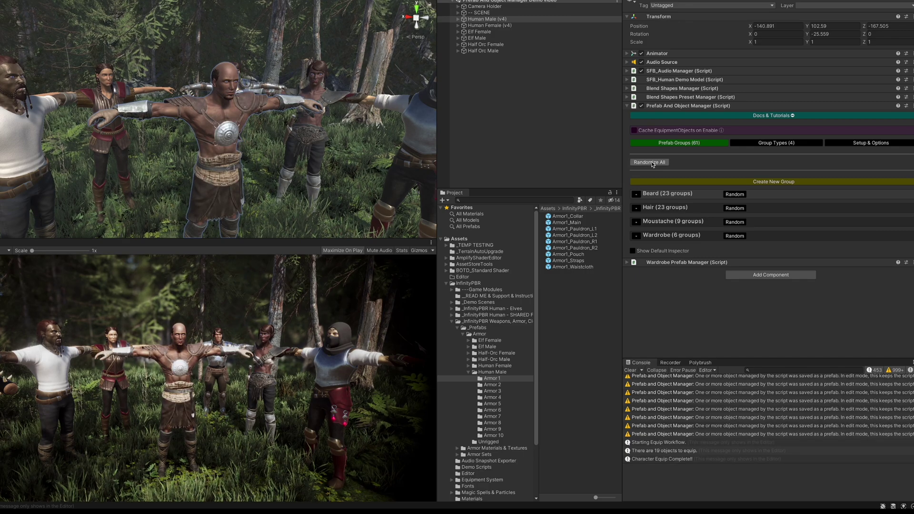